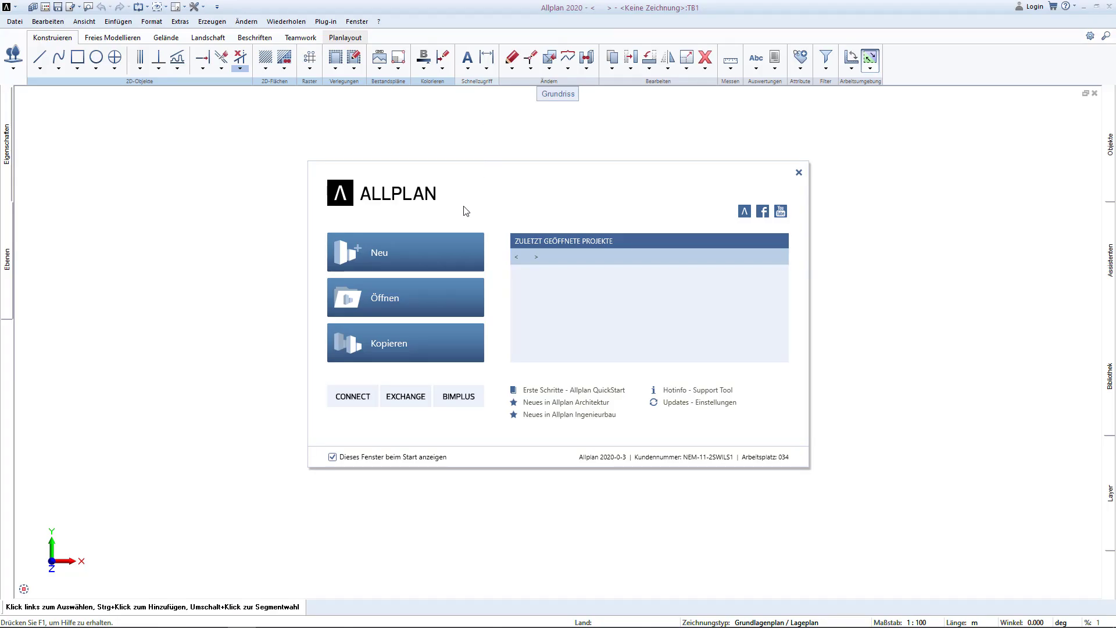
# Step: Create the project '2020-10 Villa Grafenstein' from the GaLaBau Gartenbau template
pyautogui.click(445, 251)
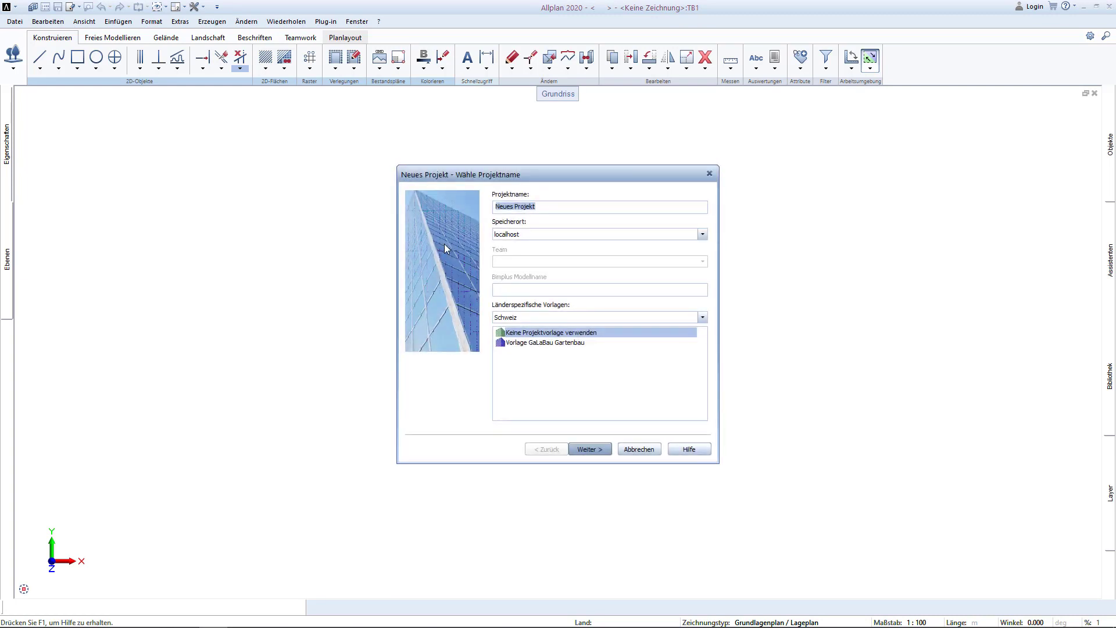
pyautogui.write('2020-')
pyautogui.write('10')
pyautogui.write(' Villa Grafenste')
pyautogui.write('in')
pyautogui.click(526, 344)
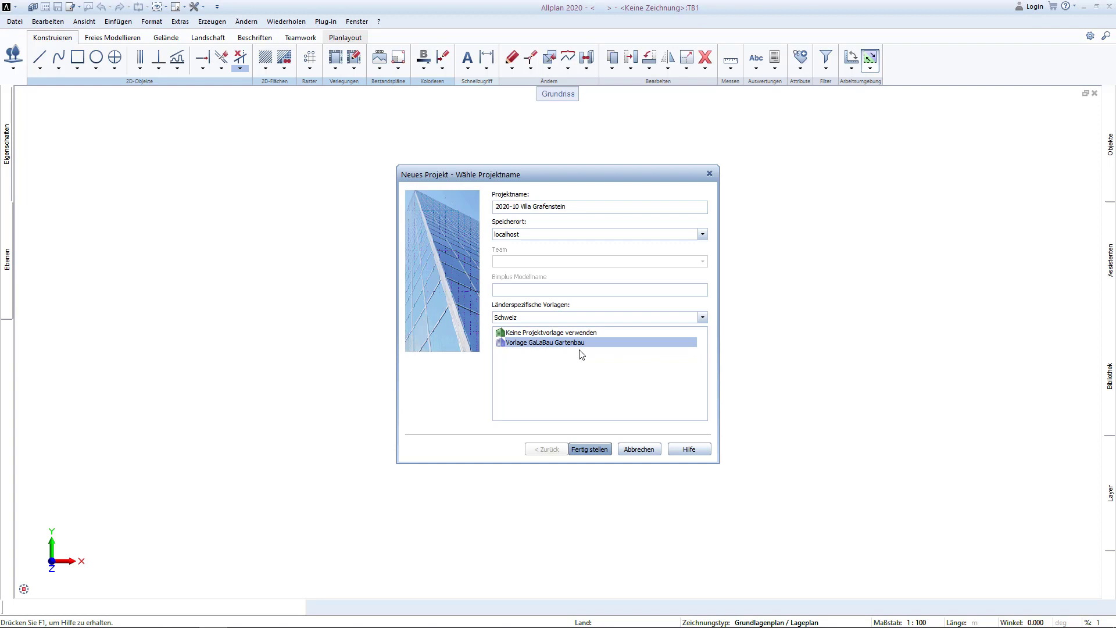
pyautogui.press('Return')
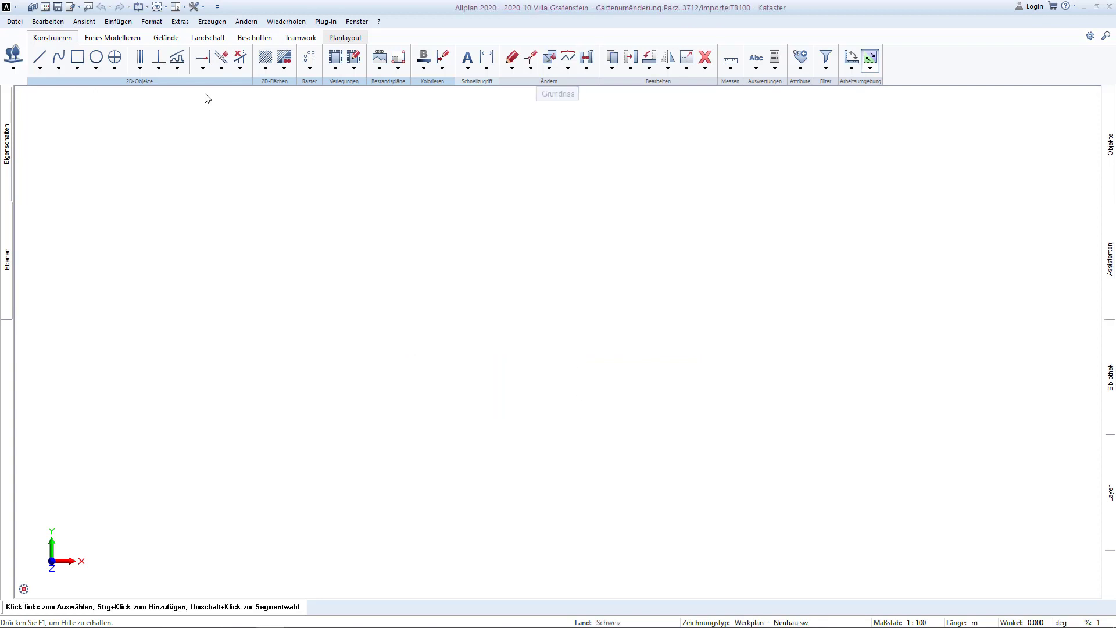
# Step: Browse the free 3D, terrain, landscape and labelling ribbon tool sets
pyautogui.click(134, 38)
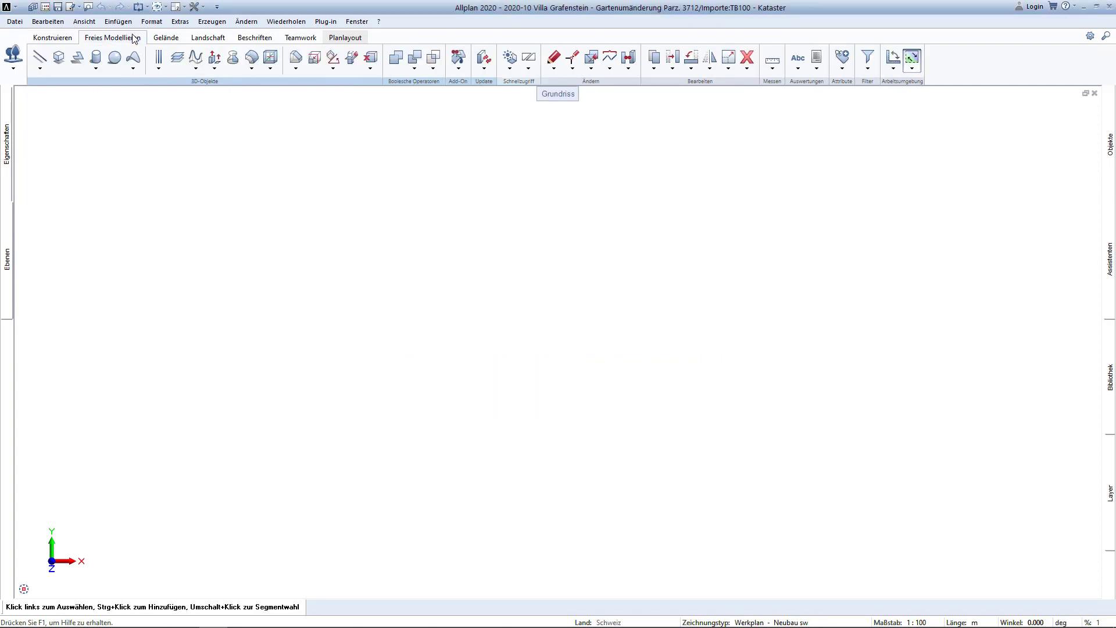
pyautogui.click(169, 36)
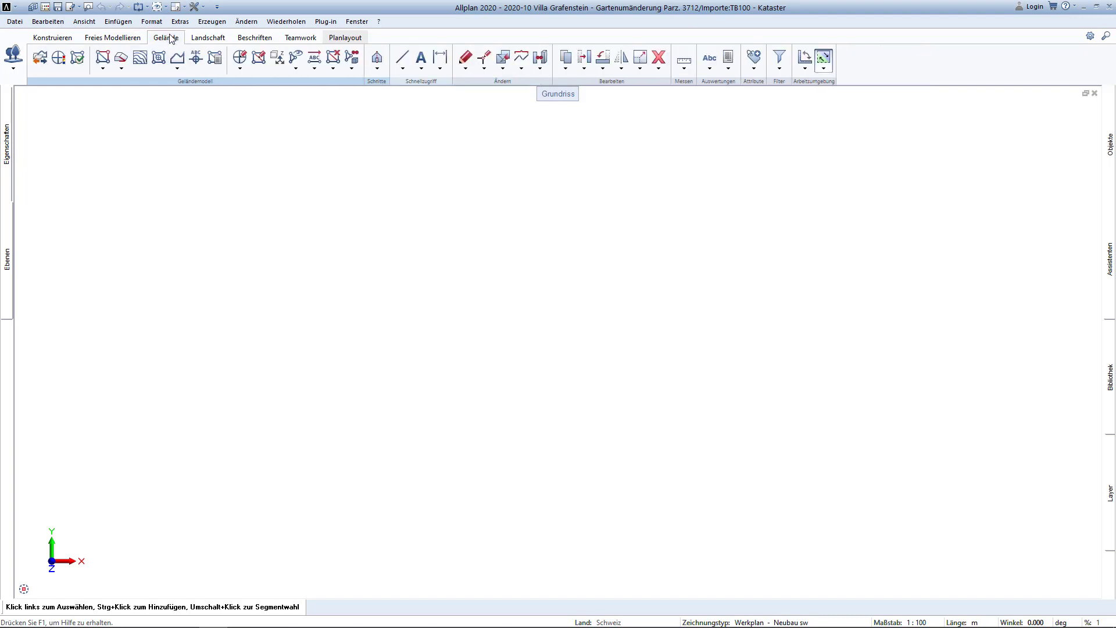
pyautogui.click(205, 40)
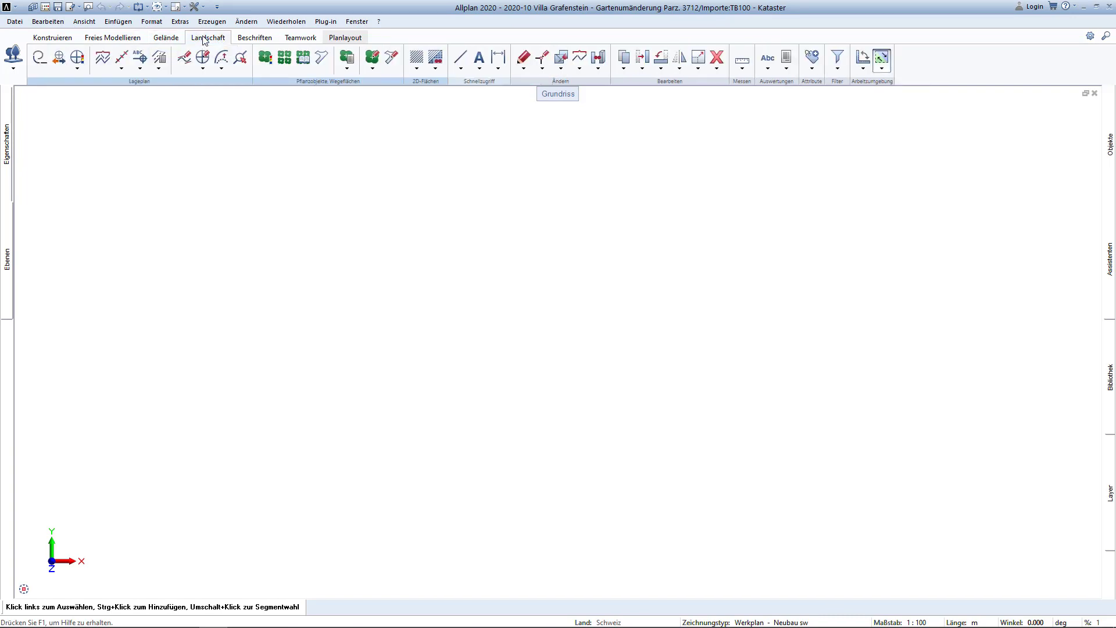
pyautogui.click(253, 38)
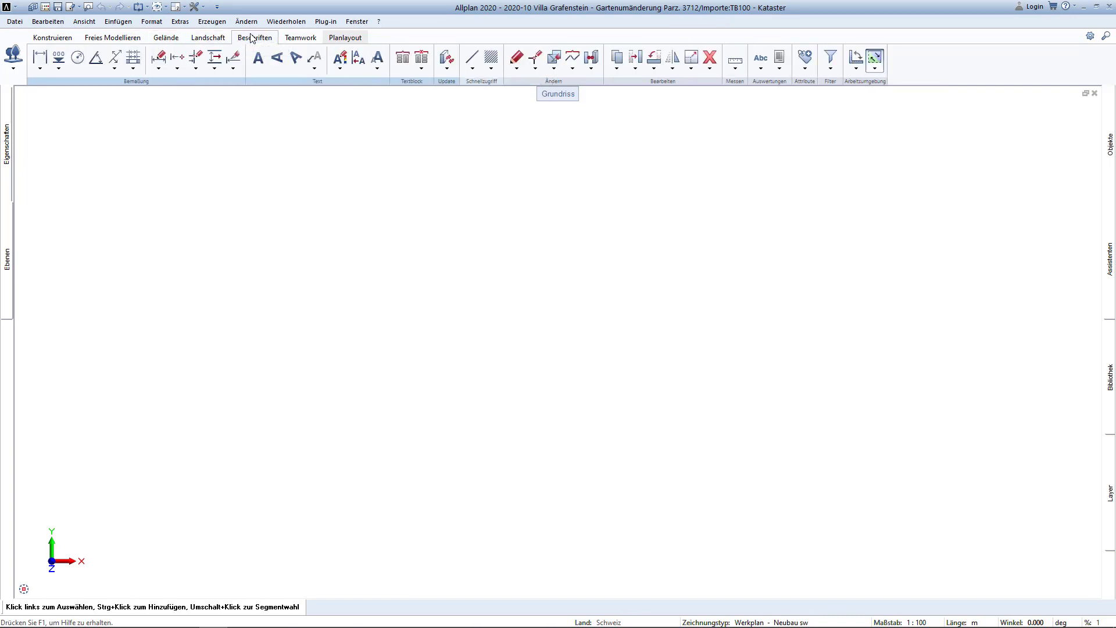
# Step: Open the GaLaBau assistant and view its Umgebung line styles
pyautogui.click(1109, 259)
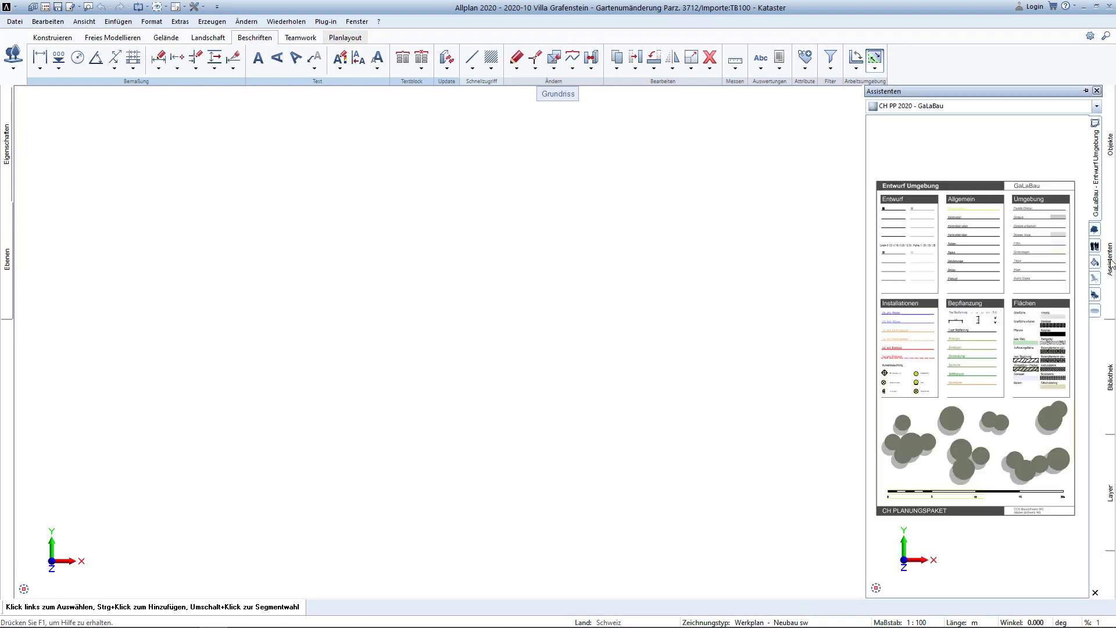
pyautogui.scroll(3, 1047, 266)
pyautogui.scroll(3, 1050, 268)
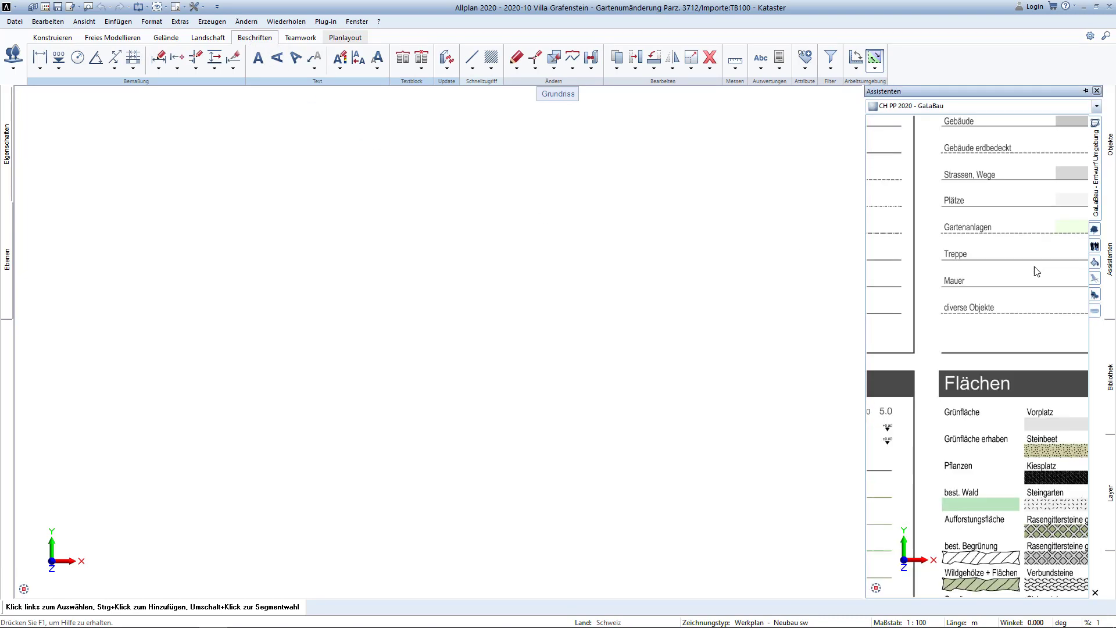
pyautogui.moveTo(976, 359); pyautogui.dragTo(982, 393, button='middle')
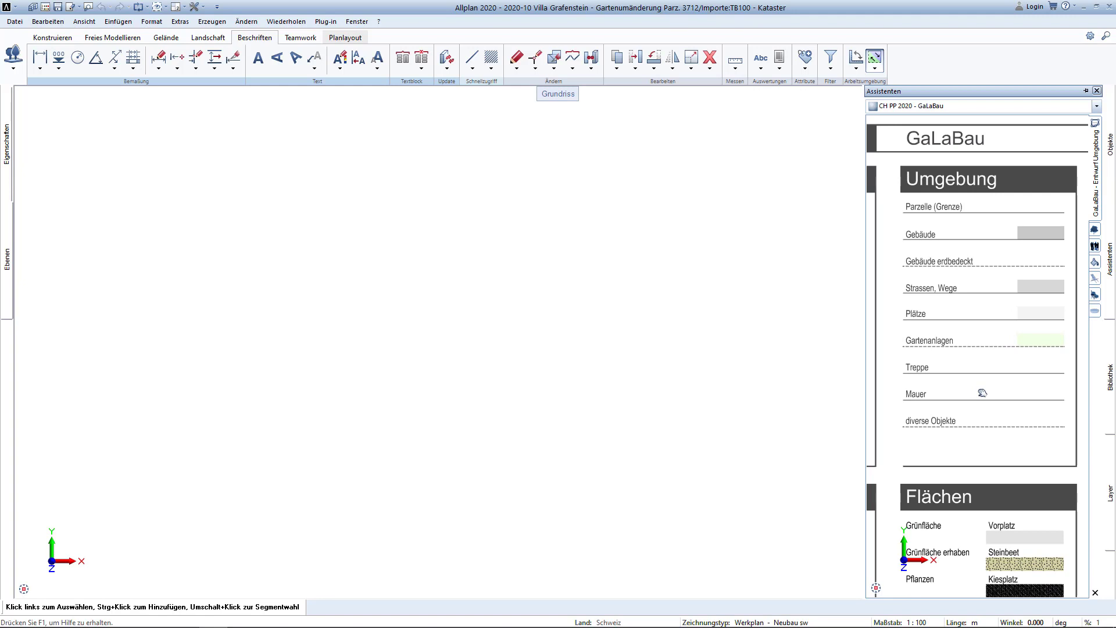
pyautogui.middleClick(976, 373)
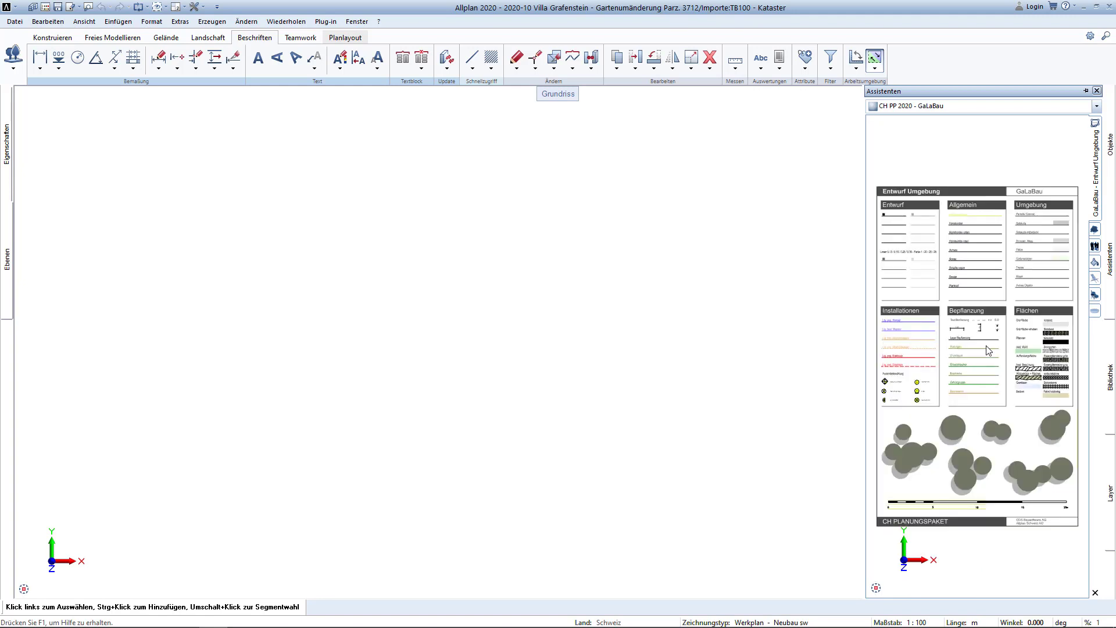
# Step: Browse the planting symbols and garden equipment assistant sheets
pyautogui.click(1093, 230)
pyautogui.scroll(-3, 947, 307)
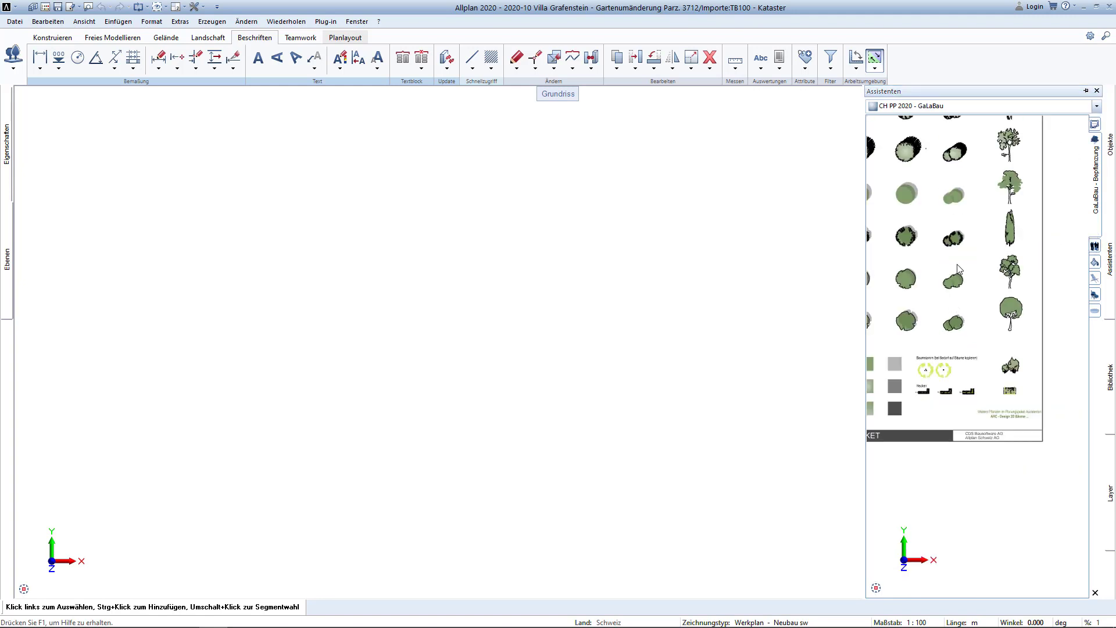
pyautogui.scroll(1, 988, 348)
pyautogui.scroll(1, 1017, 372)
pyautogui.scroll(1, 1035, 383)
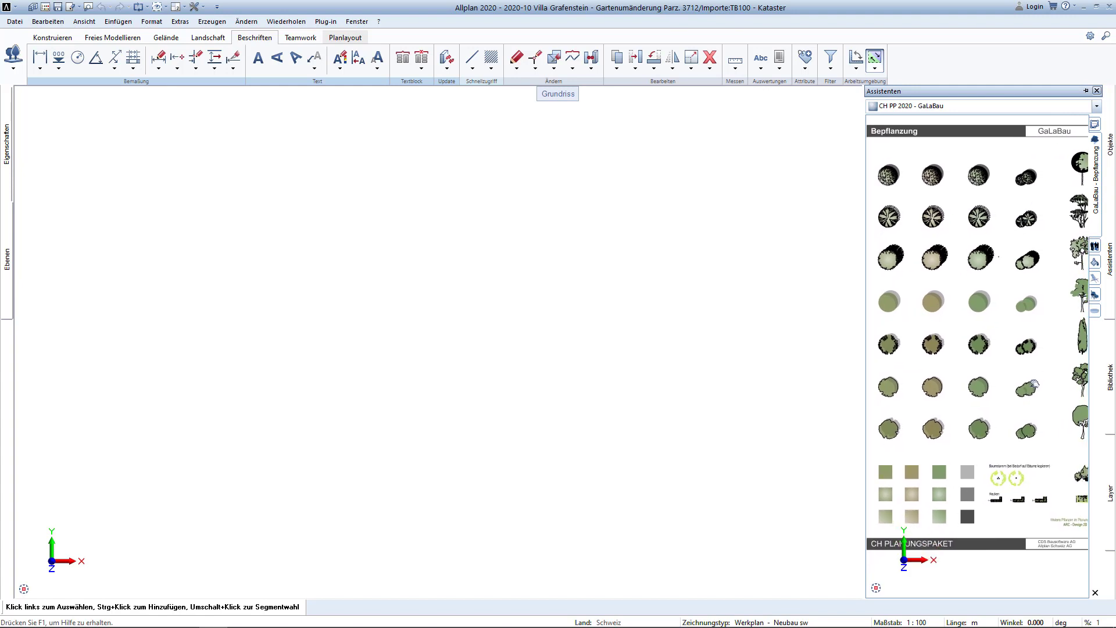
pyautogui.click(1096, 248)
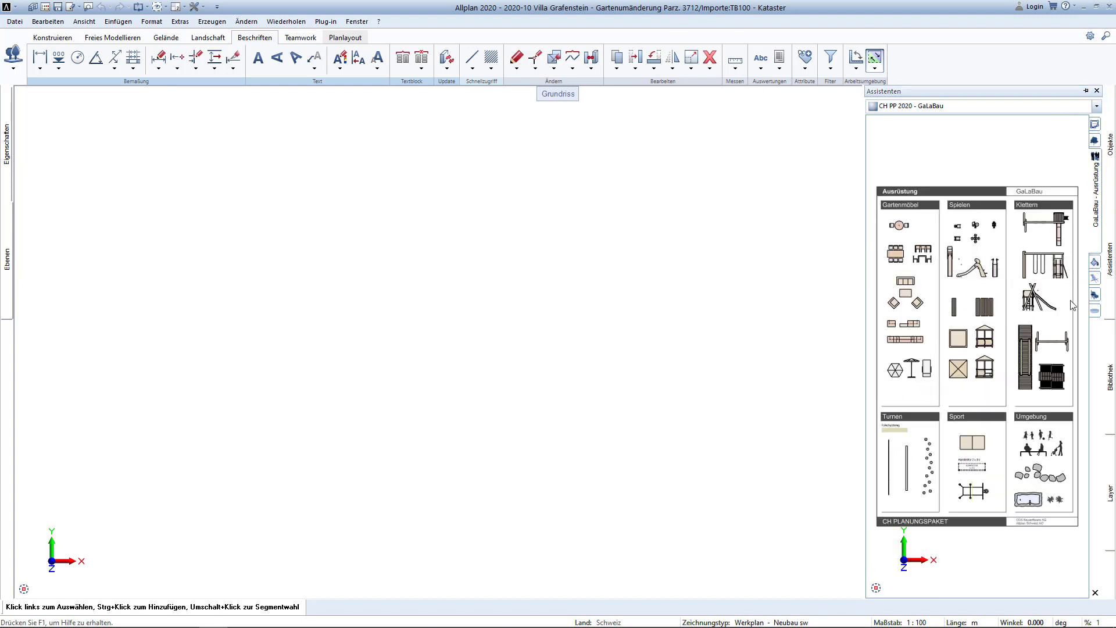
pyautogui.scroll(1, 892, 330)
pyautogui.scroll(1, 913, 349)
pyautogui.scroll(1, 930, 366)
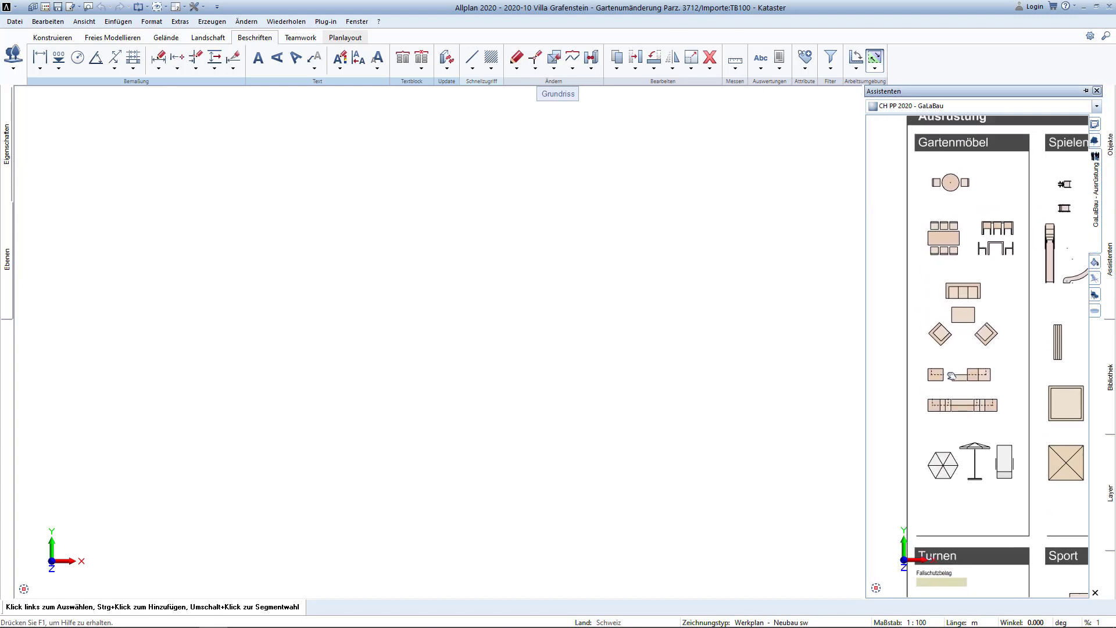
pyautogui.scroll(1, 948, 381)
# Step: Look over the colour surfaces sheet, then open the library at 2D Objekte > Artist
pyautogui.click(1096, 263)
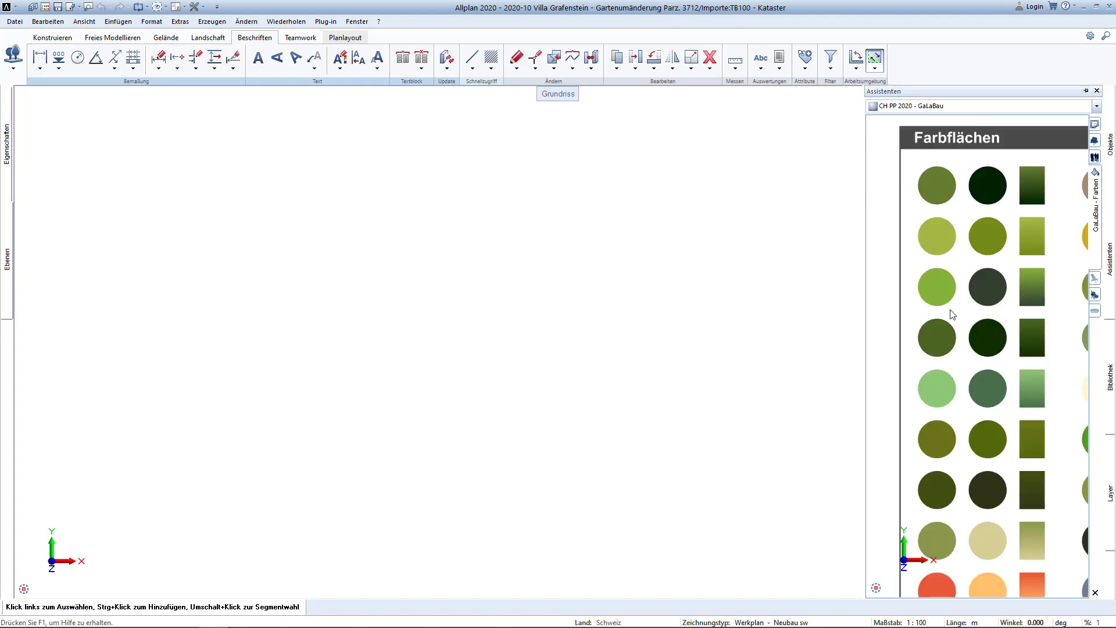
pyautogui.scroll(-3, 929, 292)
pyautogui.moveTo(938, 289); pyautogui.dragTo(942, 294, button='middle')
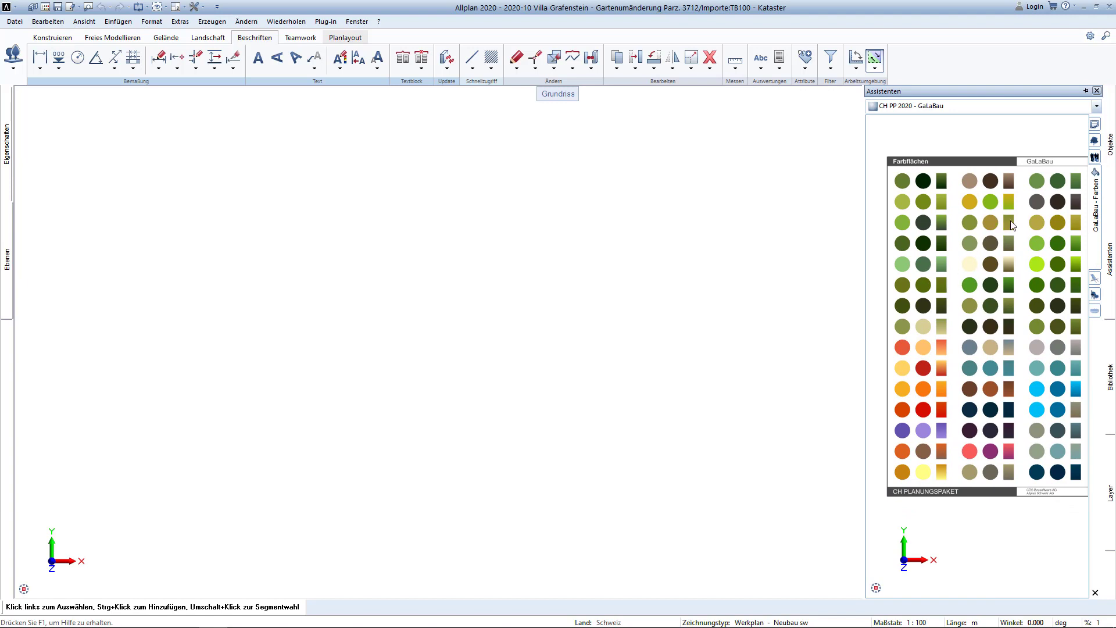
pyautogui.click(1110, 366)
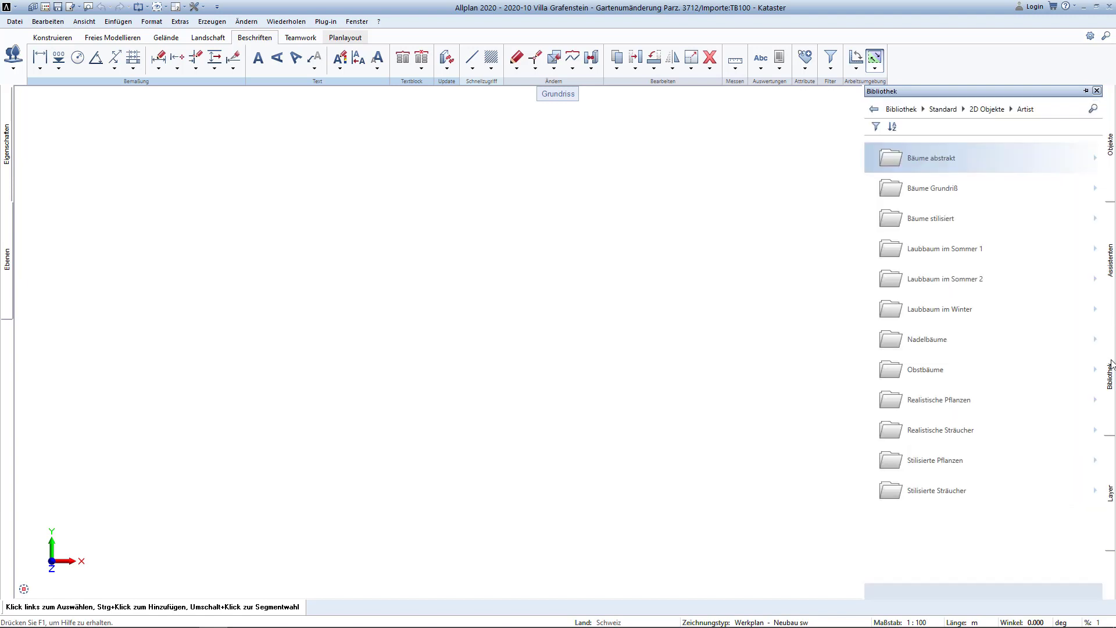
# Step: Open the Bäume Grundriß folder and preview the Gru.B. 6 he.1 tree symbol
pyautogui.click(943, 190)
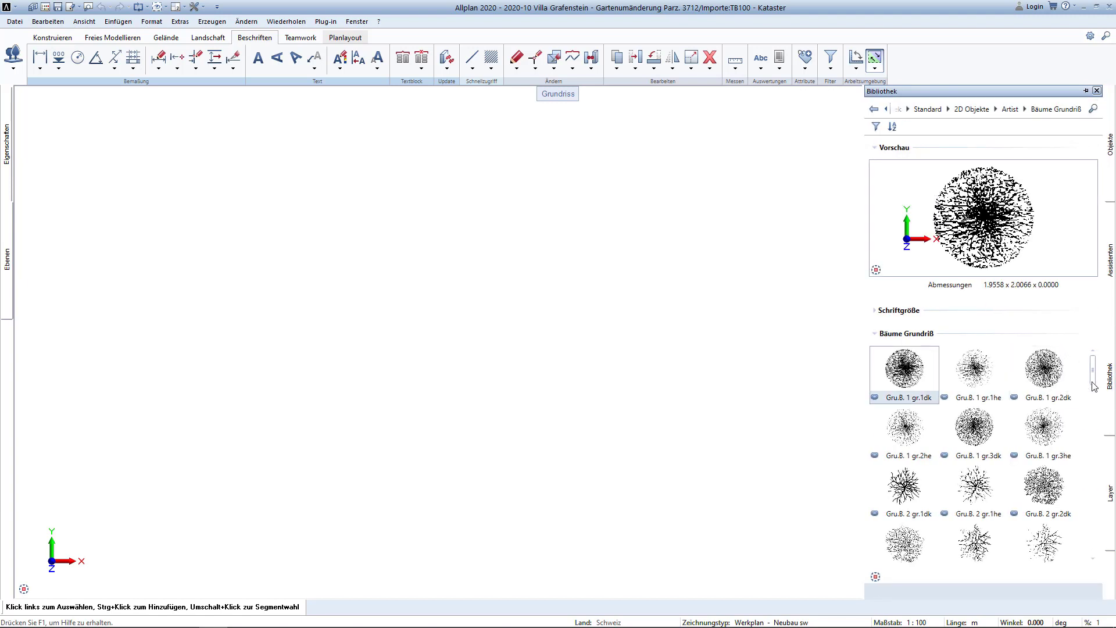
pyautogui.scroll(-1, 1094, 386)
pyautogui.scroll(-1, 1093, 386)
pyautogui.scroll(-1, 1094, 386)
pyautogui.scroll(-1, 1094, 387)
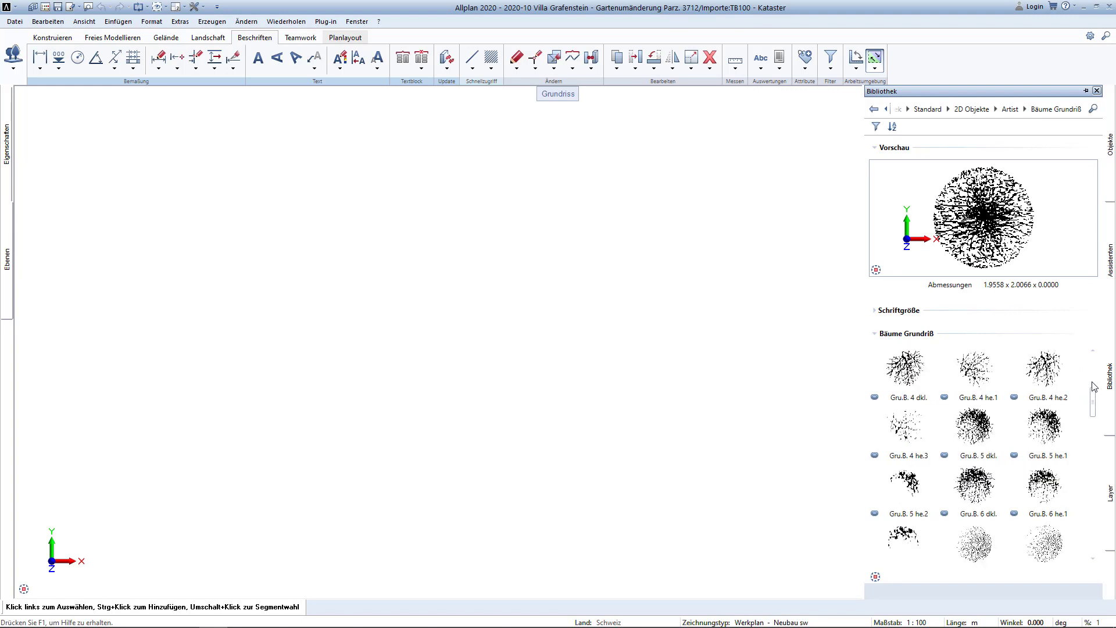
pyautogui.scroll(-1, 1094, 387)
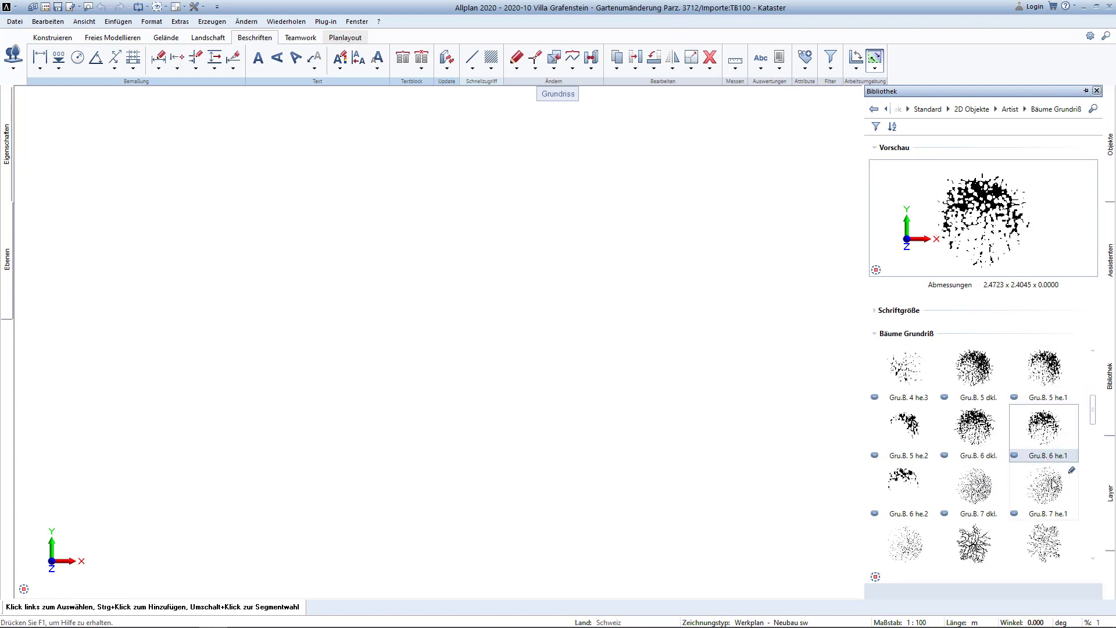
pyautogui.click(1053, 551)
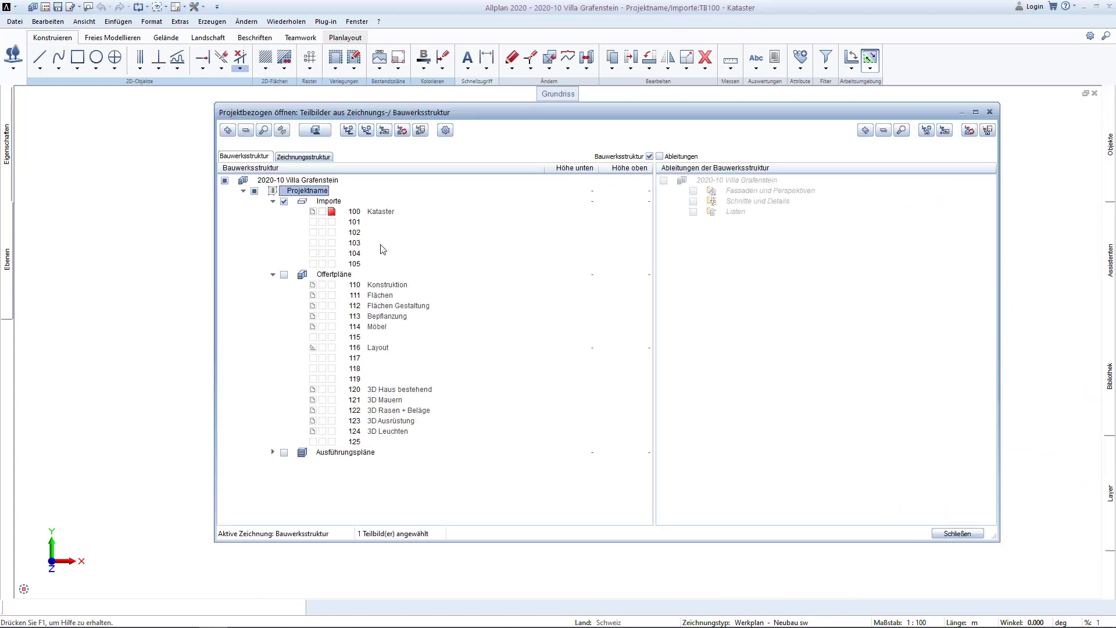
# Step: Rename the Projektname structure entry to 'Gartenumänderung Parz. 3712'
pyautogui.press('F2')
pyautogui.write('Ga')
pyautogui.write('rtenumänderung Parz. 3712')
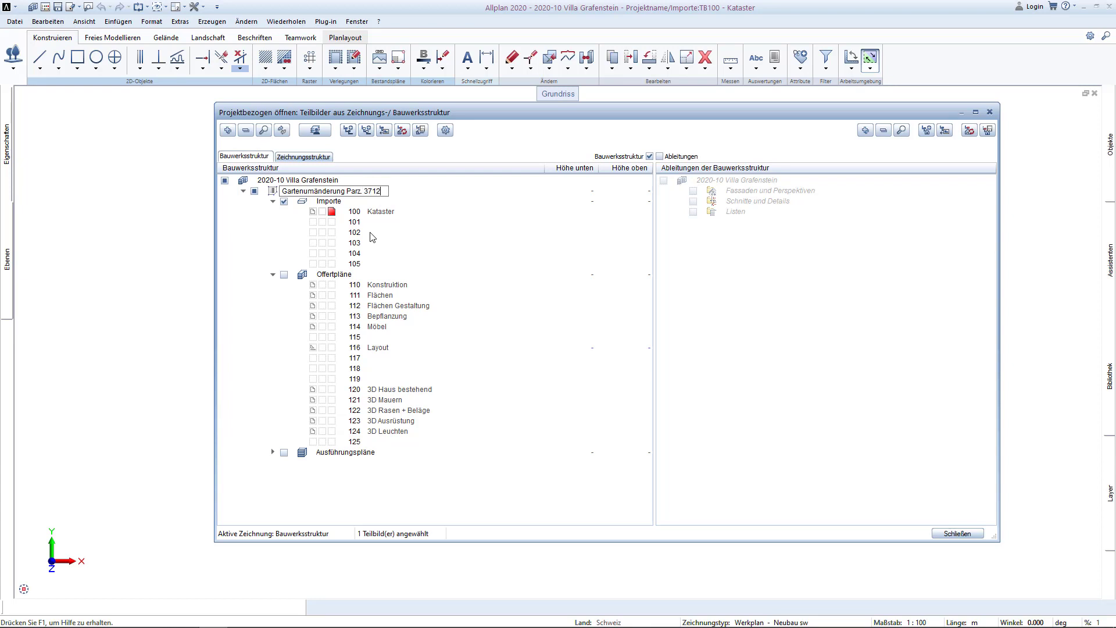
pyautogui.press('Return')
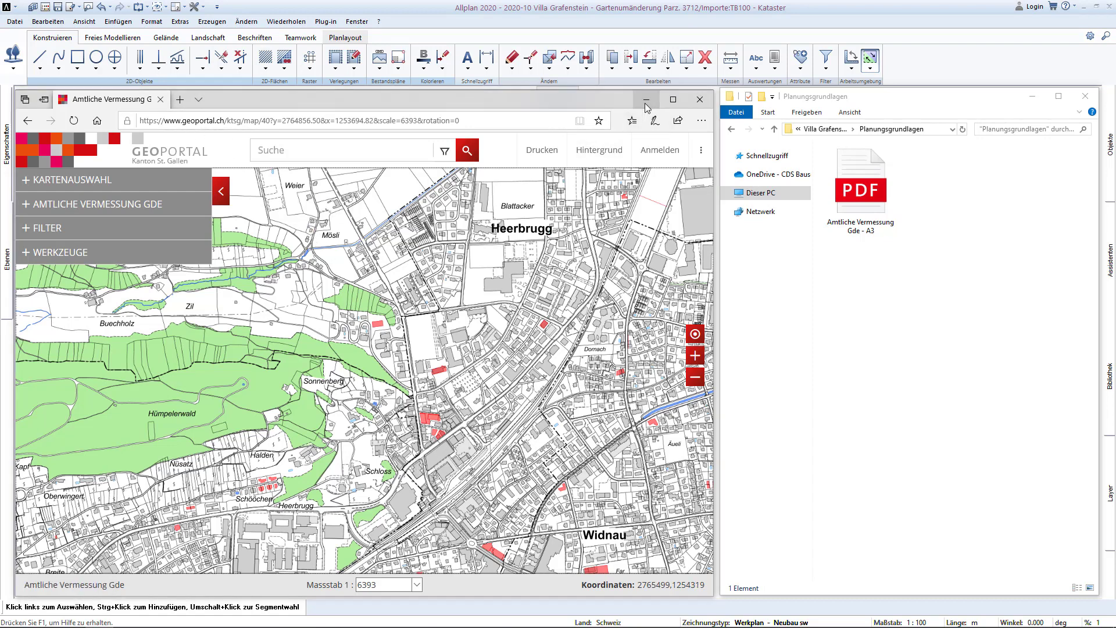
# Step: Import the Amtliche Vermessung survey PDF into the Kataster drawing
pyautogui.click(700, 98)
pyautogui.click(861, 190)
pyautogui.moveTo(862, 190); pyautogui.dragTo(503, 282)
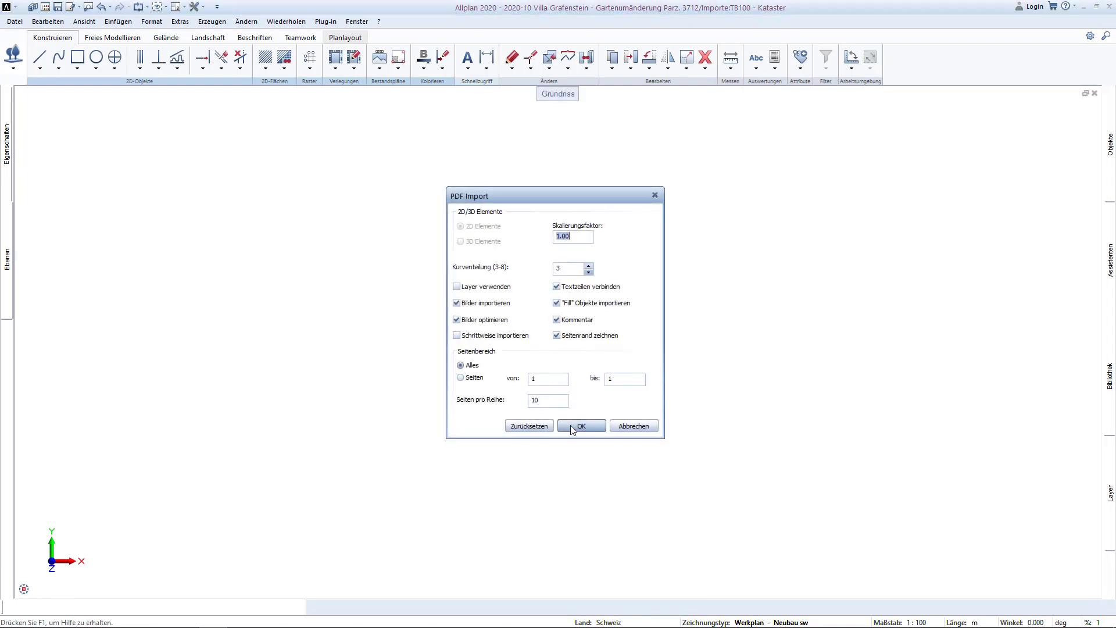
pyautogui.click(577, 426)
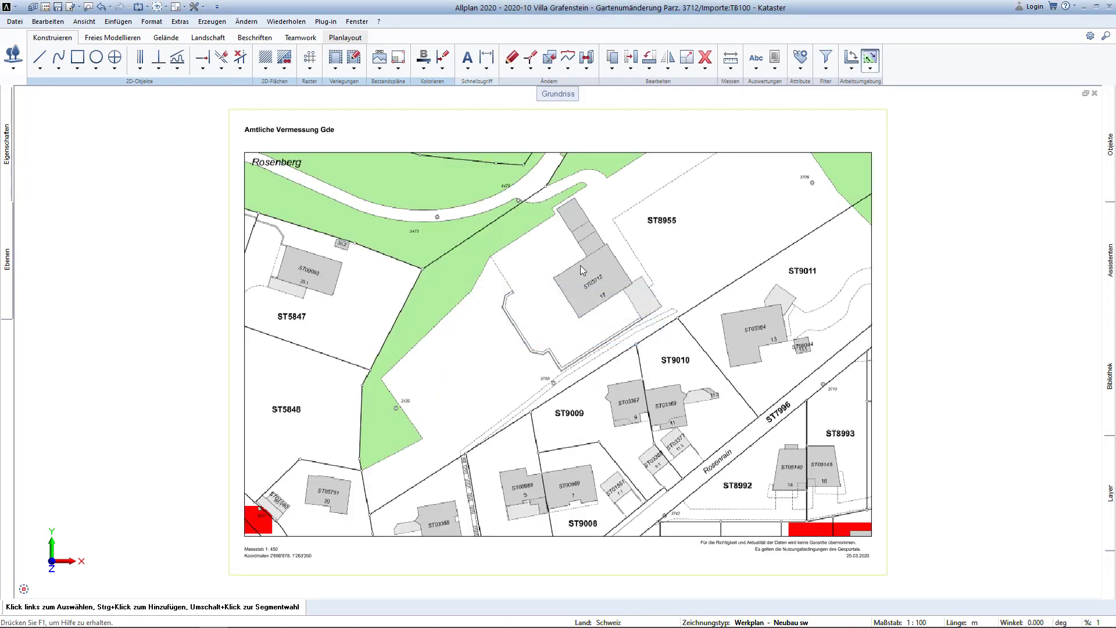
pyautogui.scroll(3, 604, 243)
pyautogui.scroll(-1, 603, 426)
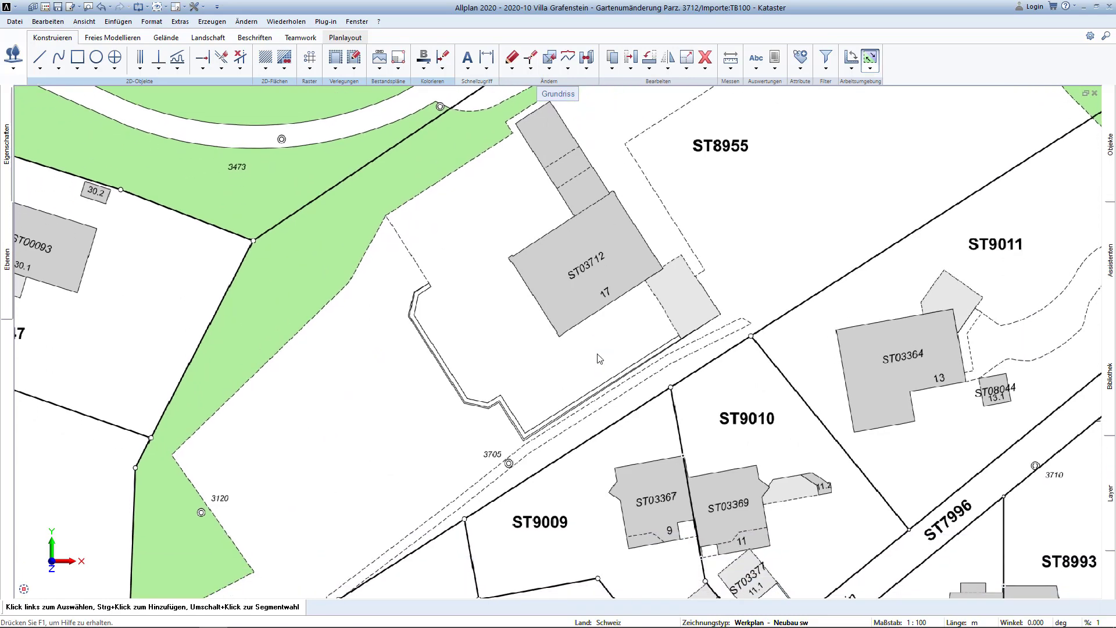
pyautogui.scroll(2, 615, 344)
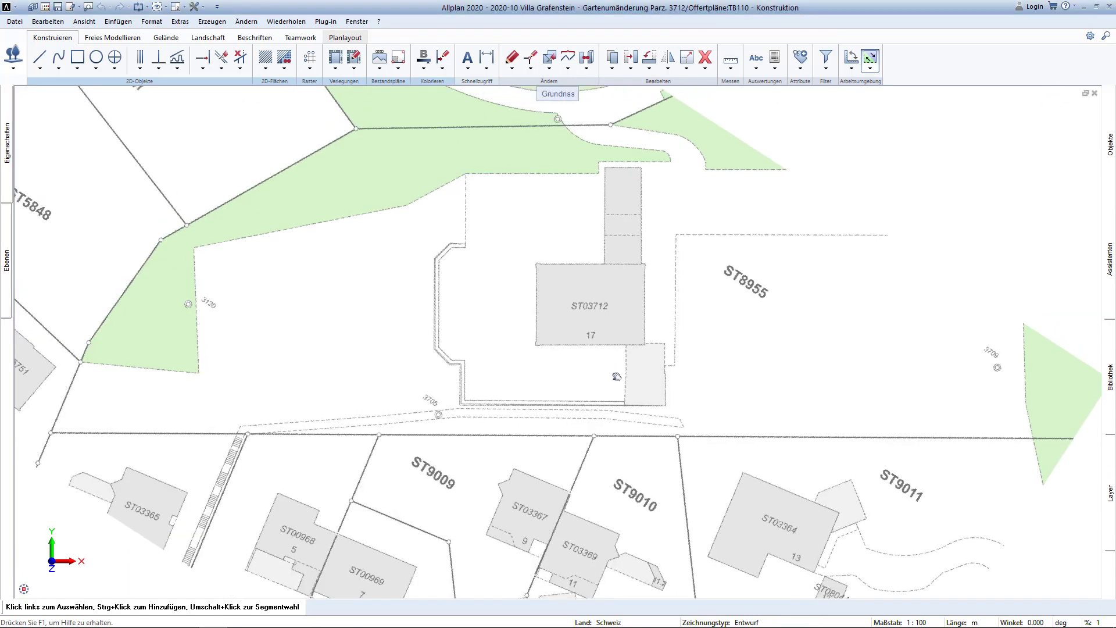
# Step: Measure the house's bottom edge at 18.05 m with Messen Strecke
pyautogui.moveTo(613, 316); pyautogui.dragTo(626, 365, button='middle')
pyautogui.click(731, 68)
pyautogui.click(749, 101)
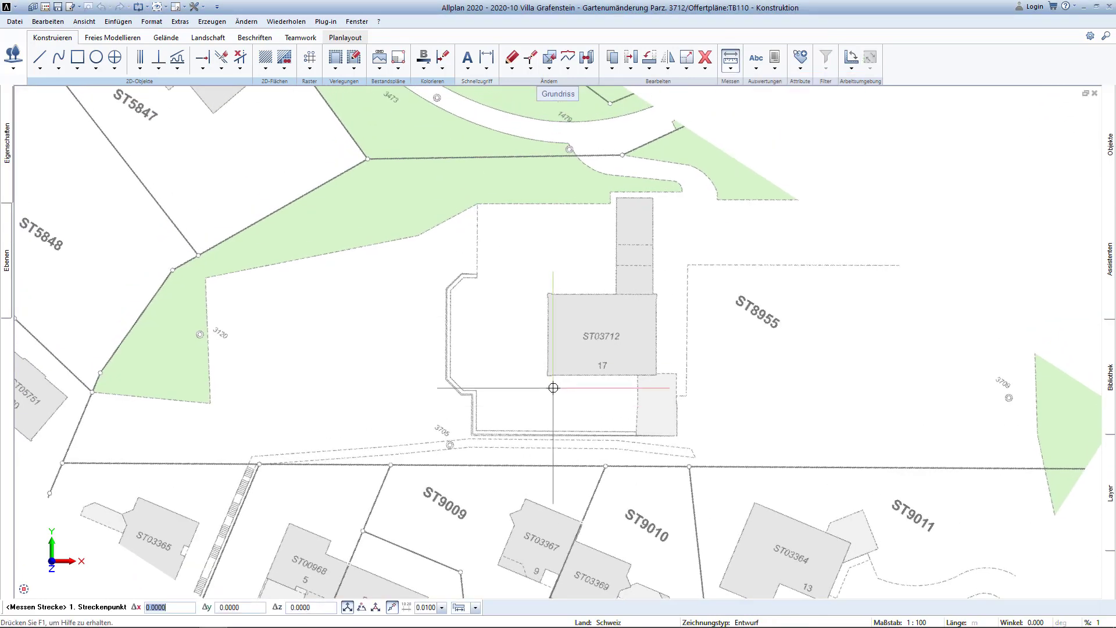
pyautogui.click(548, 375)
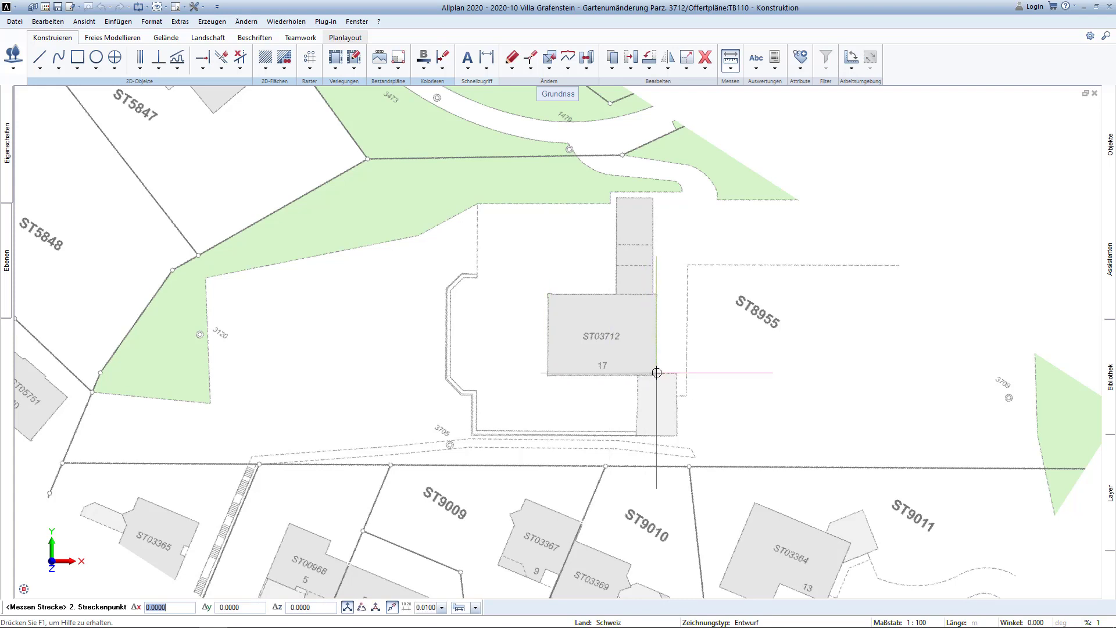
pyautogui.click(656, 374)
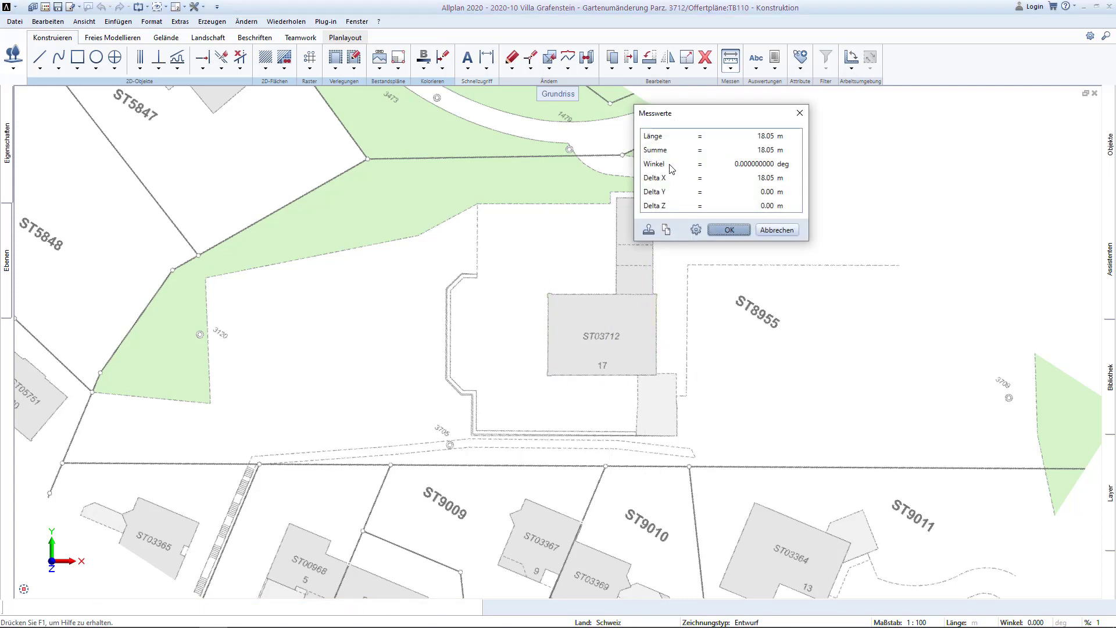
pyautogui.click(731, 68)
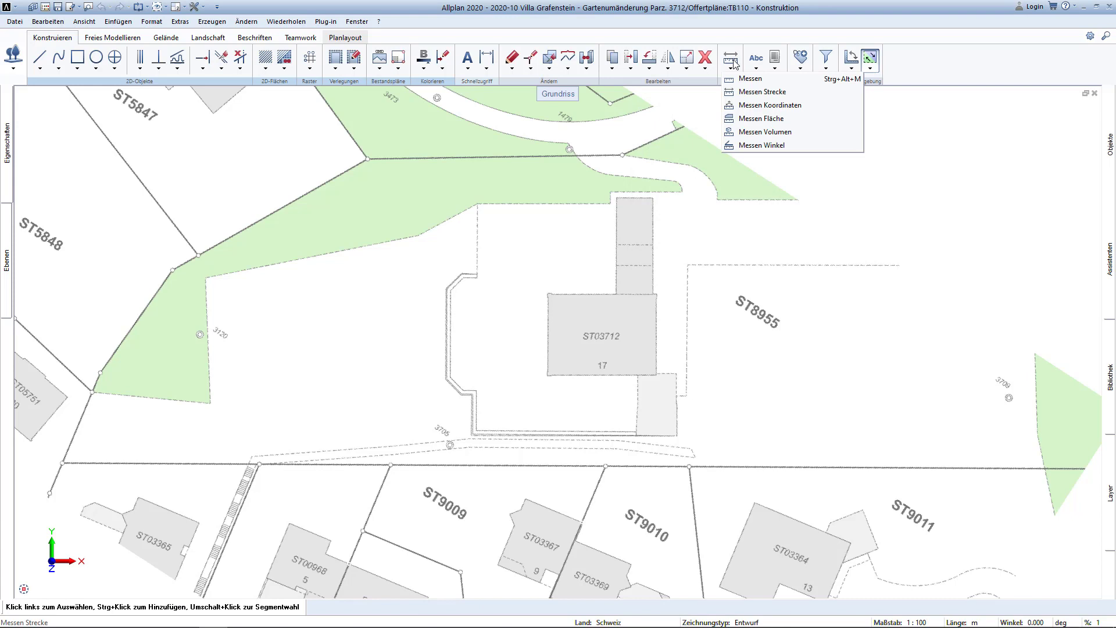
# Step: Trace the house outline with Messen Fläche, giving 847.4 m² area and 159.13 m perimeter
pyautogui.click(747, 119)
pyautogui.click(617, 202)
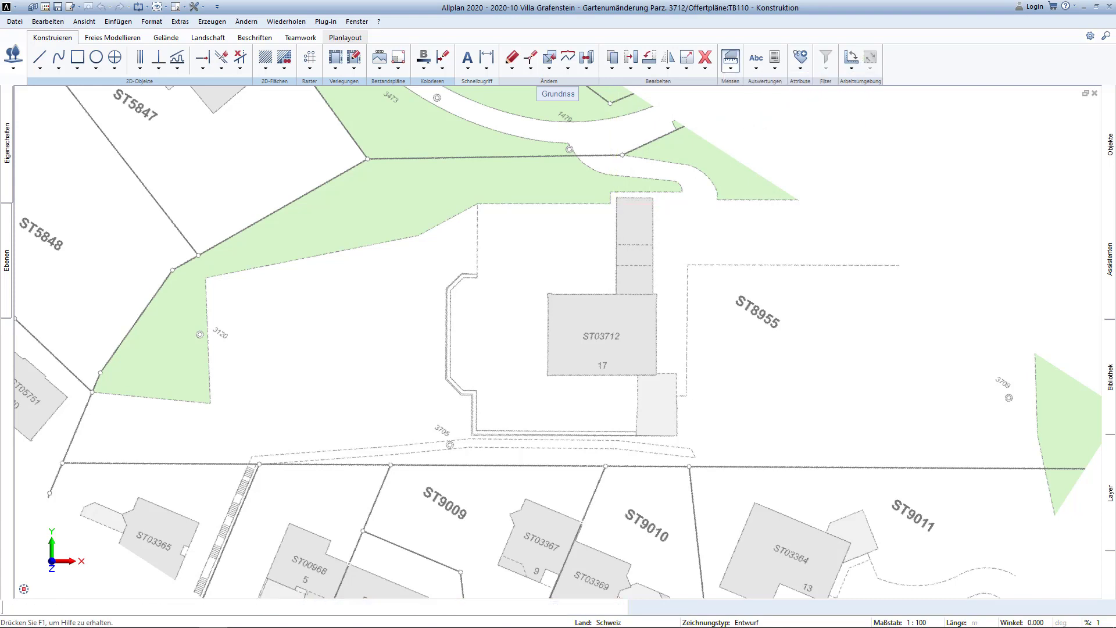
pyautogui.click(478, 203)
pyautogui.click(477, 275)
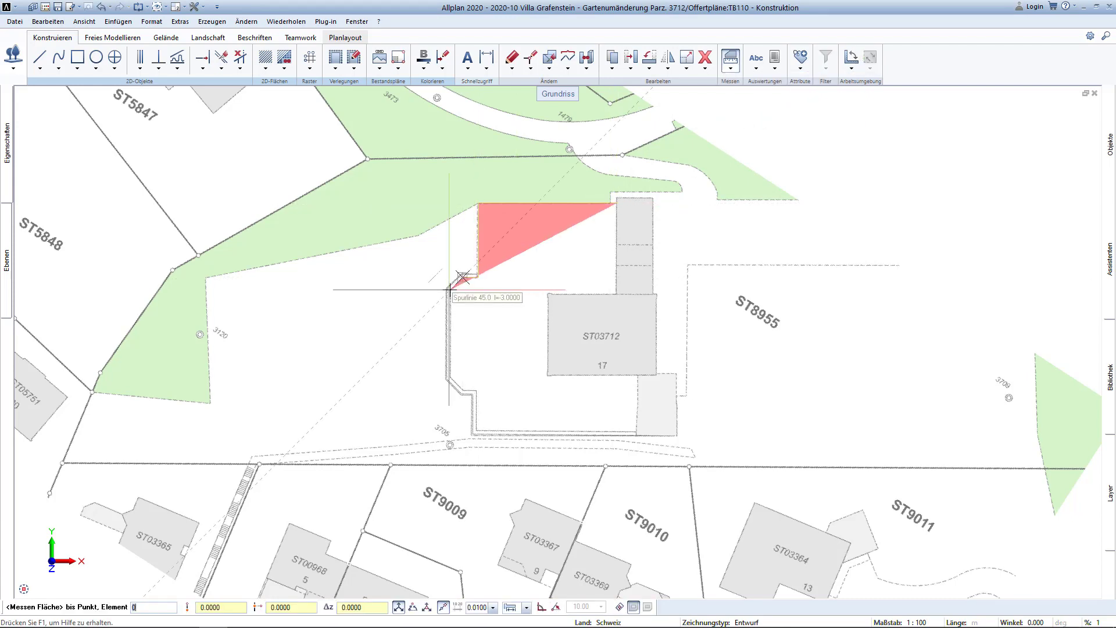
pyautogui.click(450, 289)
pyautogui.click(451, 377)
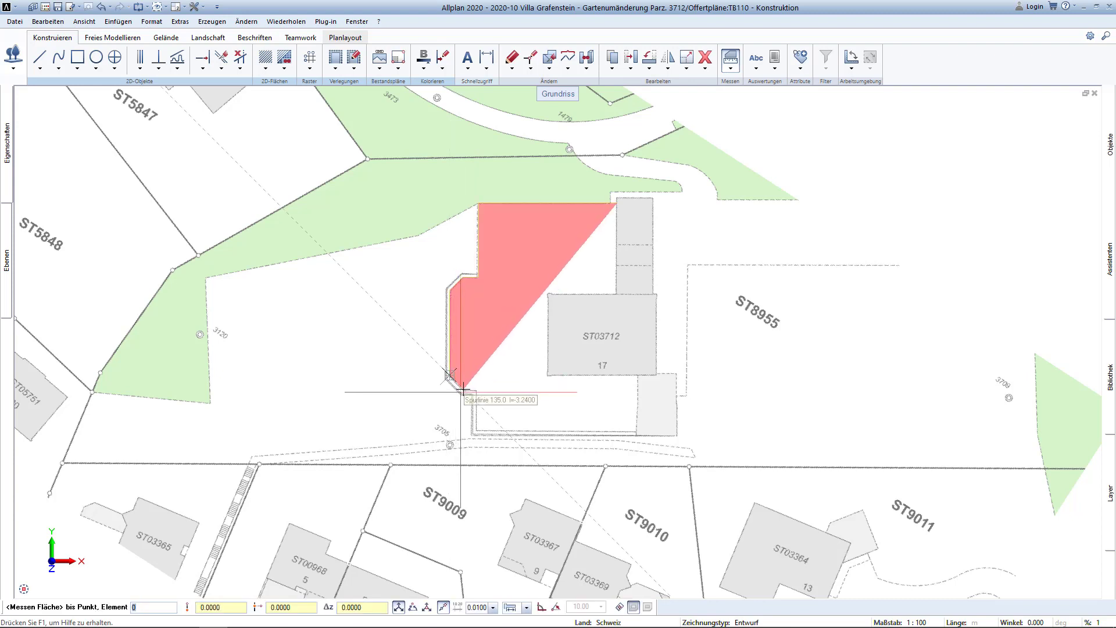
pyautogui.click(463, 389)
pyautogui.click(475, 433)
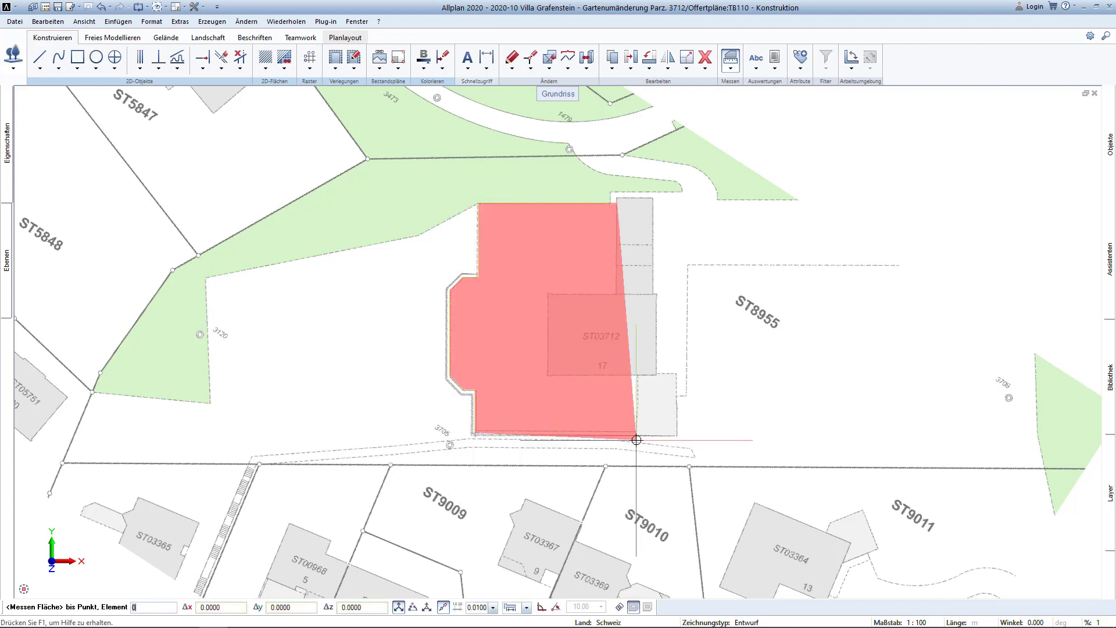
pyautogui.click(637, 433)
pyautogui.click(637, 374)
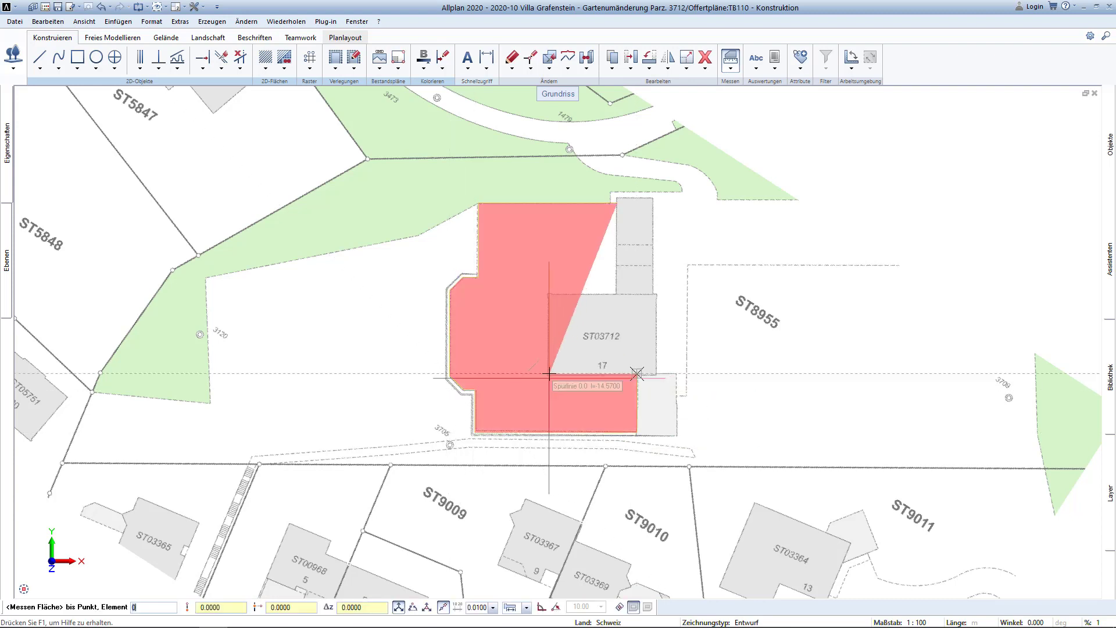
pyautogui.click(547, 374)
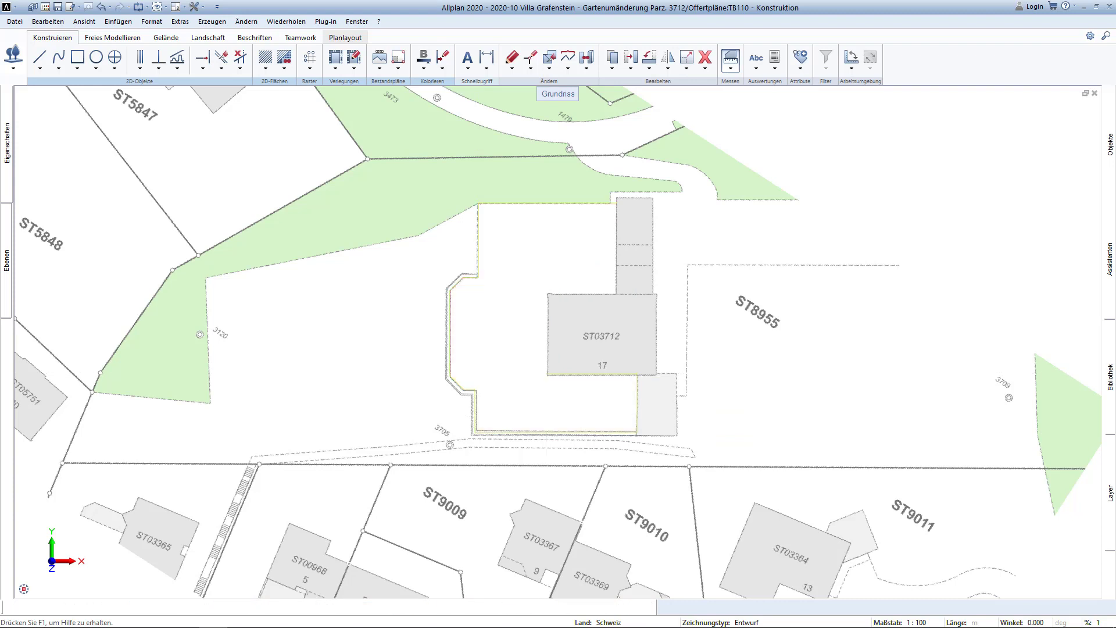
pyautogui.click(546, 295)
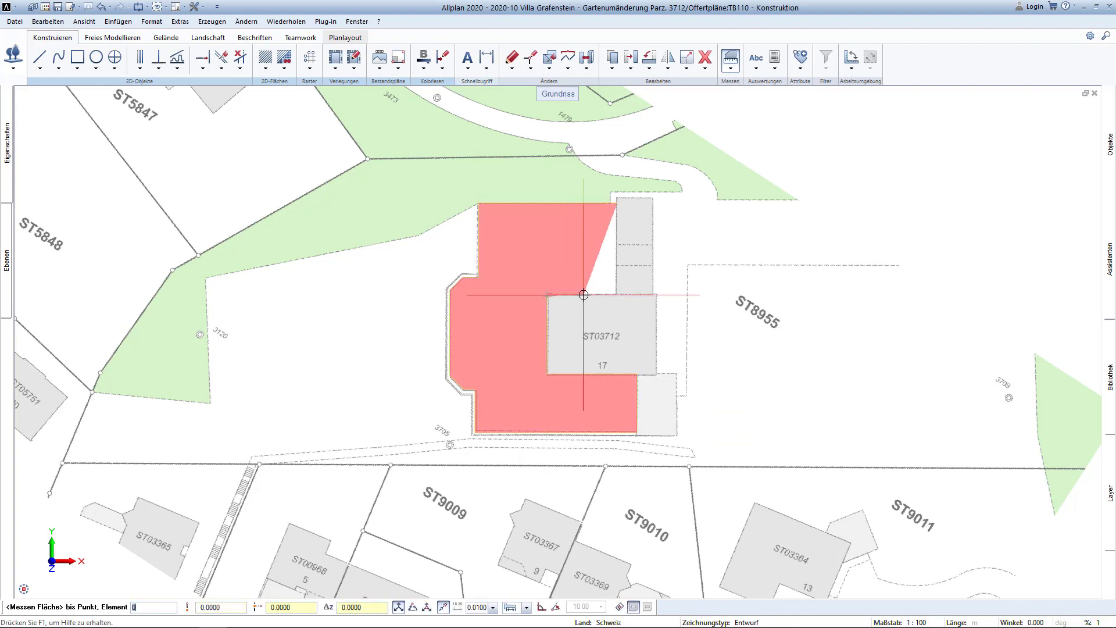
pyautogui.click(616, 296)
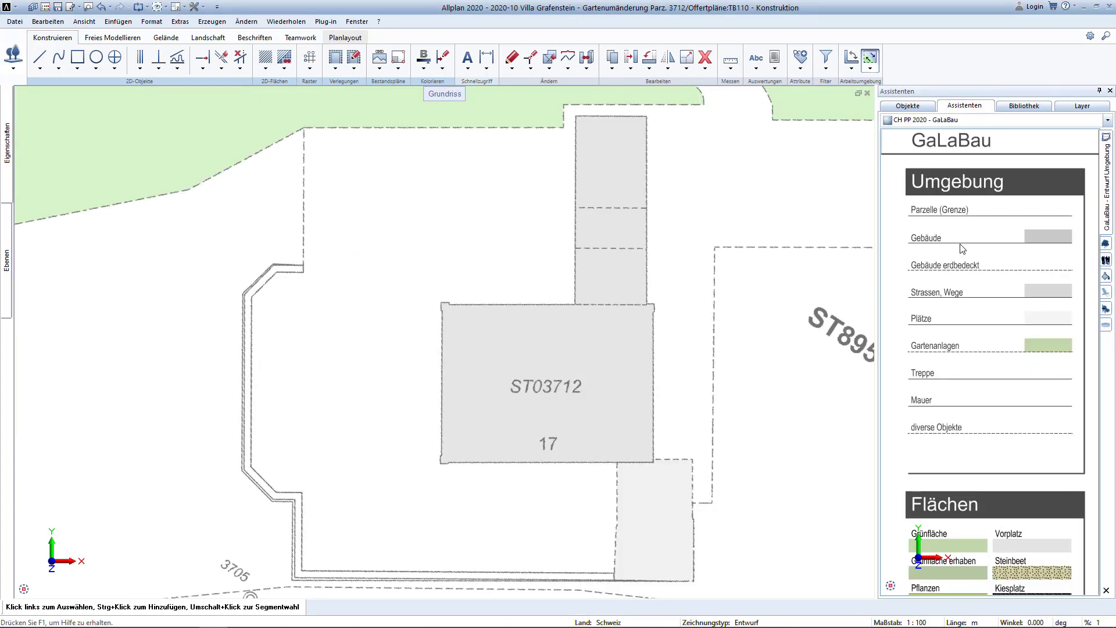
# Step: Draw a rectangle on building ST03712's corners and check its size
pyautogui.doubleClick(962, 249)
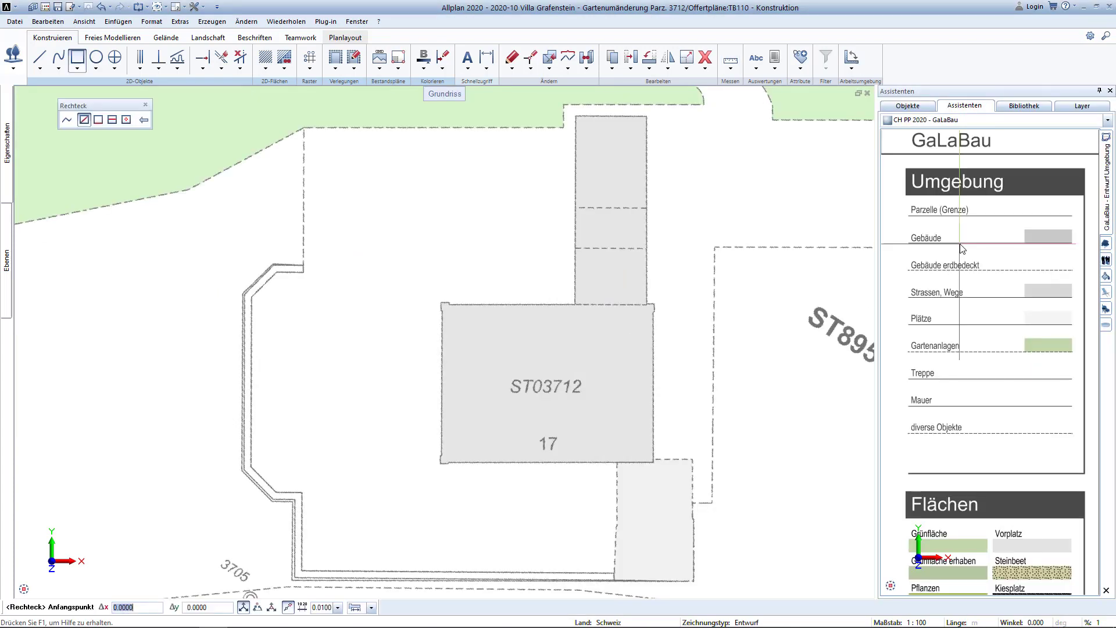
pyautogui.click(441, 463)
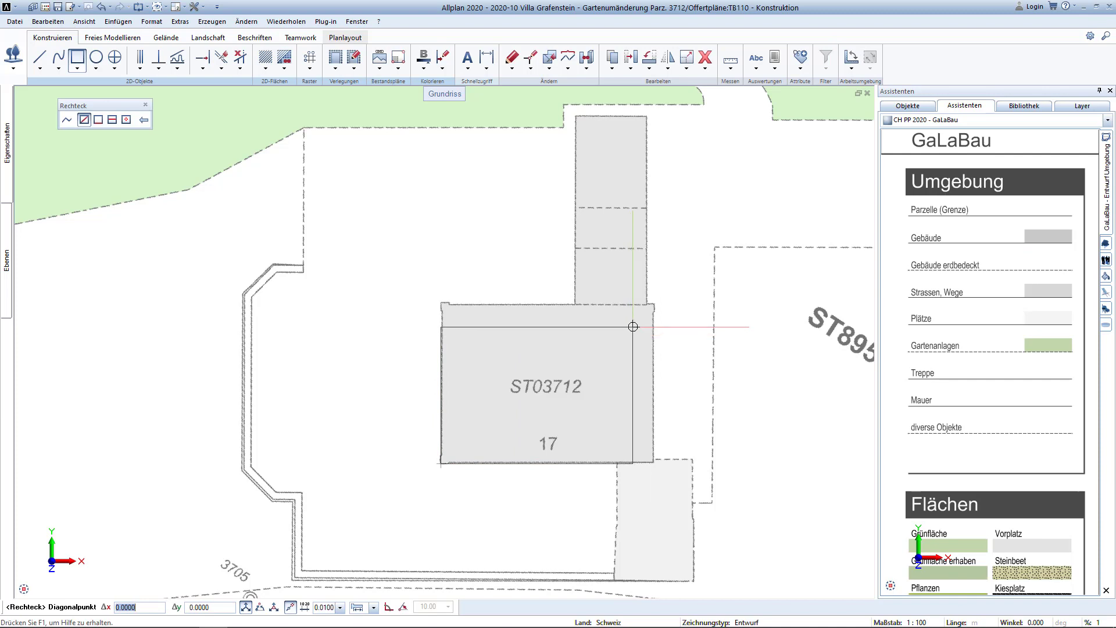
pyautogui.click(653, 303)
pyautogui.press('Escape')
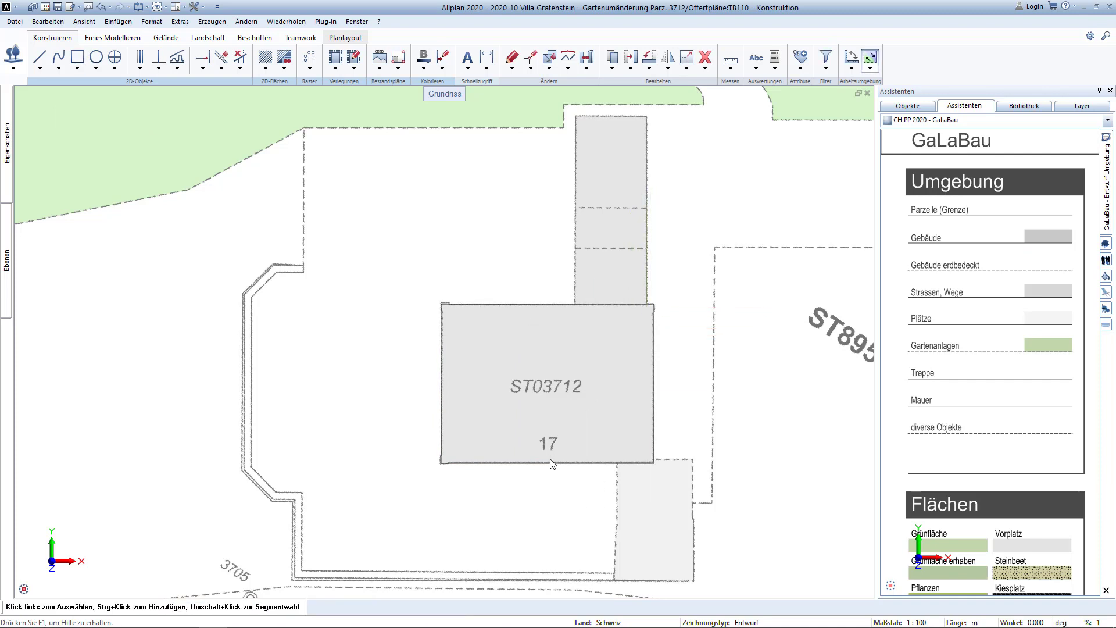
pyautogui.click(552, 465)
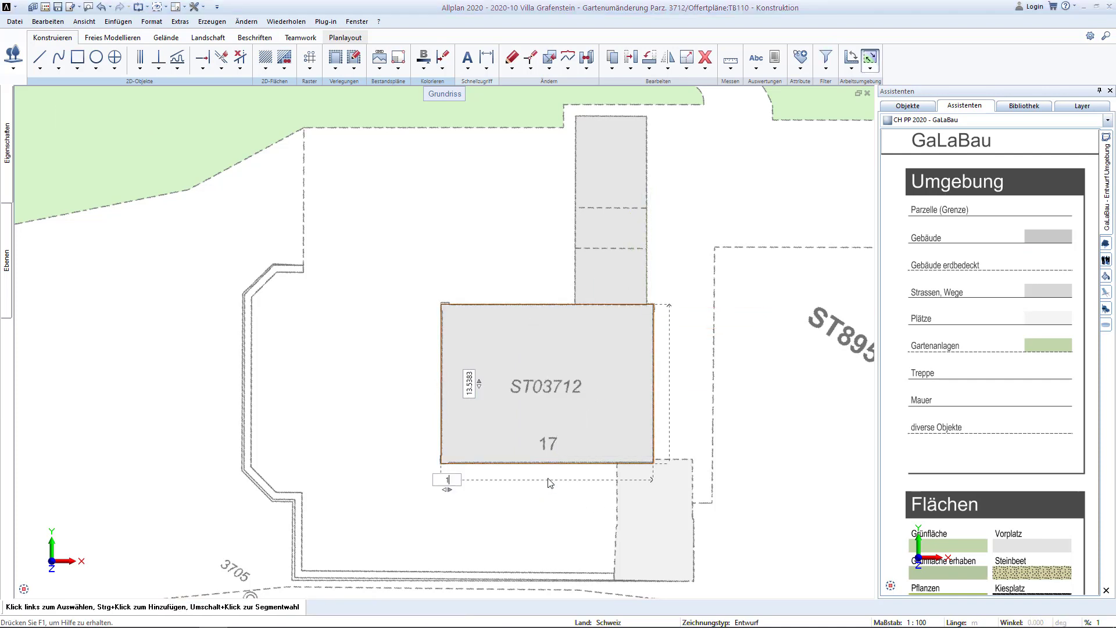
pyautogui.click(669, 384)
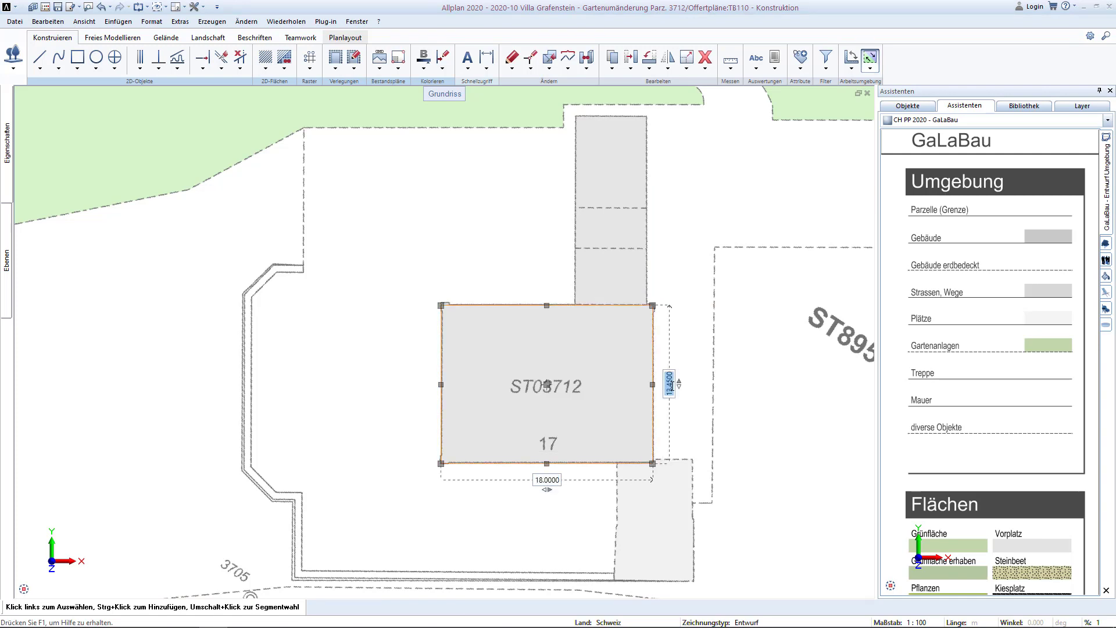
pyautogui.click(432, 520)
# Step: Draw a 20.00 × 15.45 m rectangle offset 1 m around the house
pyautogui.write('r')
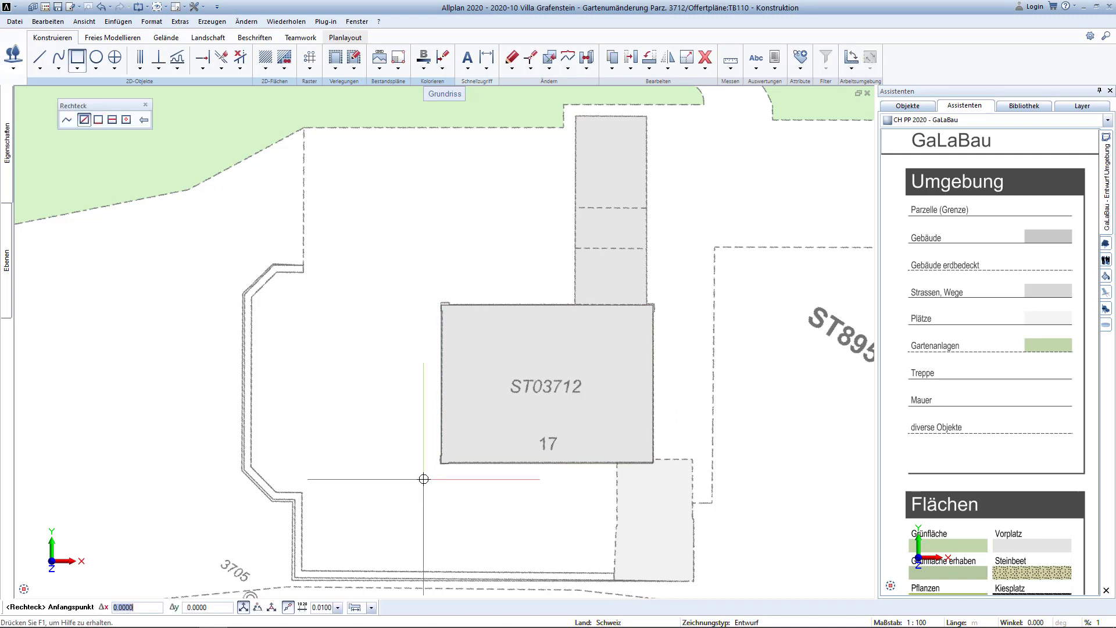
pyautogui.write('-1')
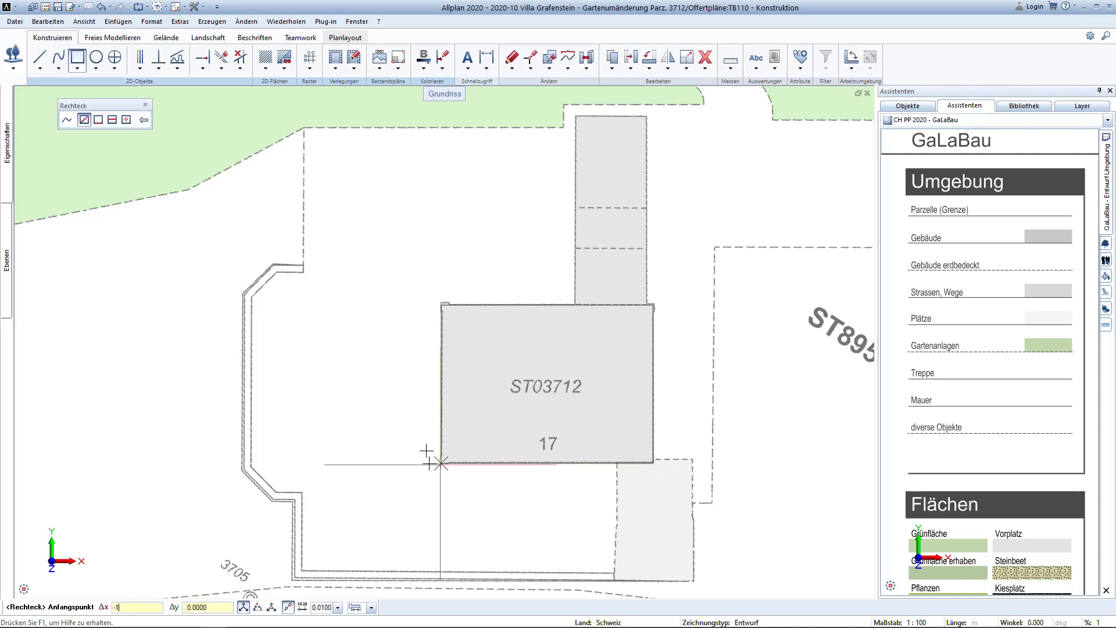
pyautogui.press('Tab')
pyautogui.write('-1')
pyautogui.click(440, 463)
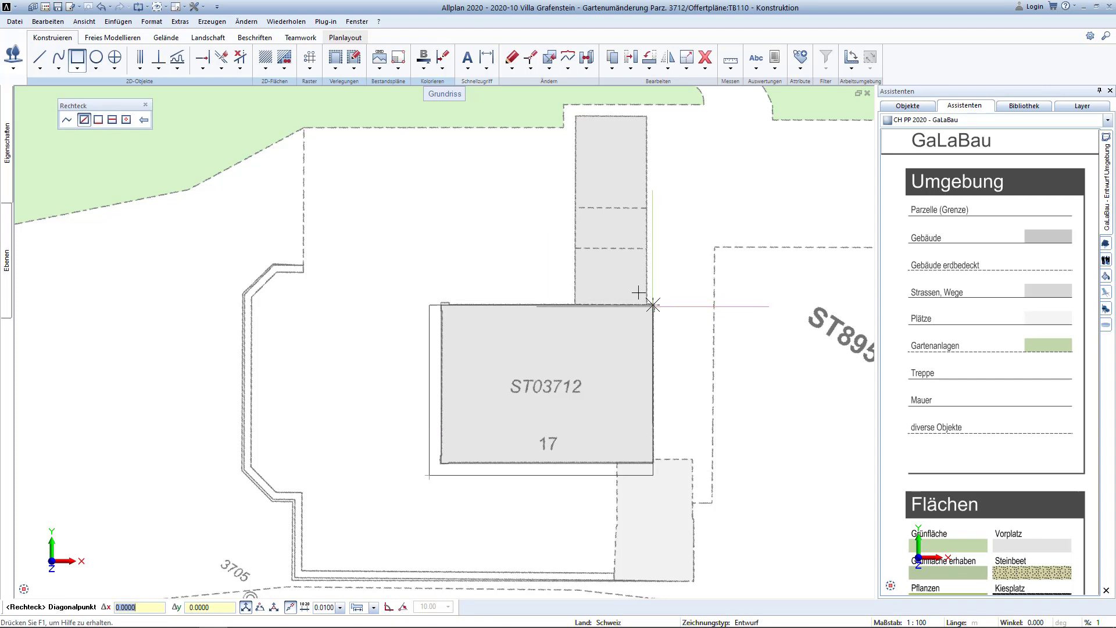
pyautogui.write('1')
pyautogui.press('Tab')
pyautogui.write('1')
pyautogui.press('Return')
pyautogui.press('Escape')
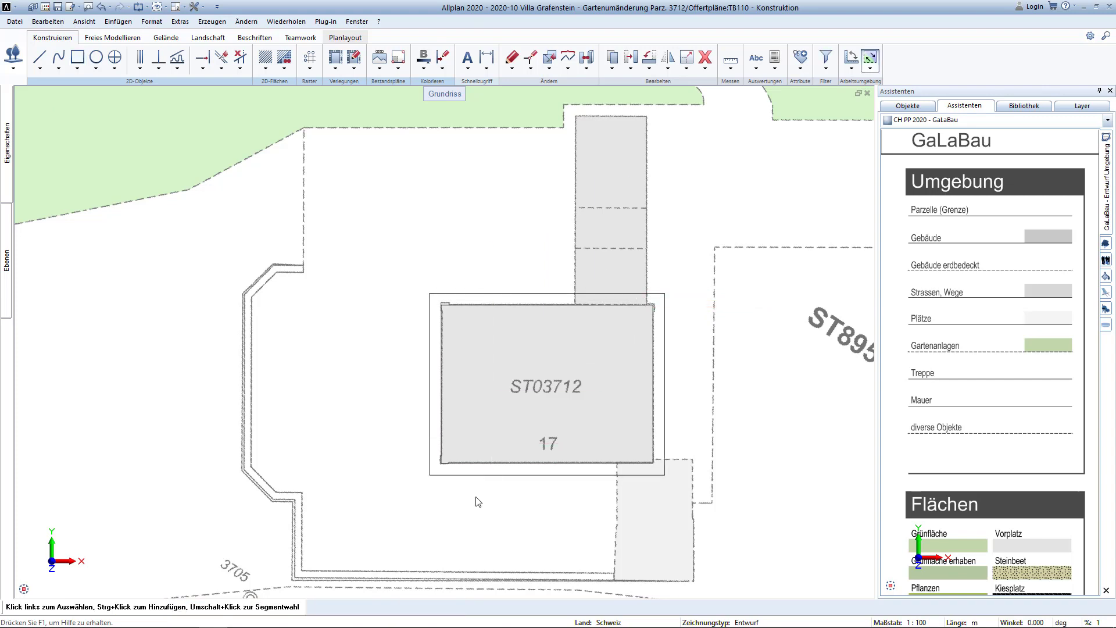
pyautogui.click(491, 480)
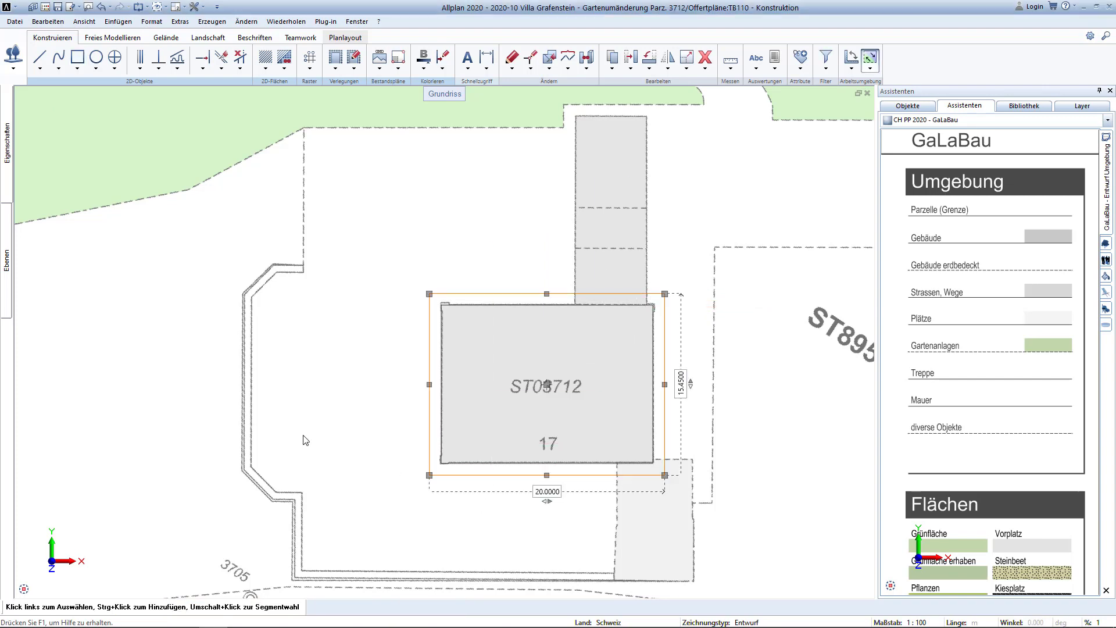
# Step: Give the enlarged rectangle a dashed line style
pyautogui.click(124, 178)
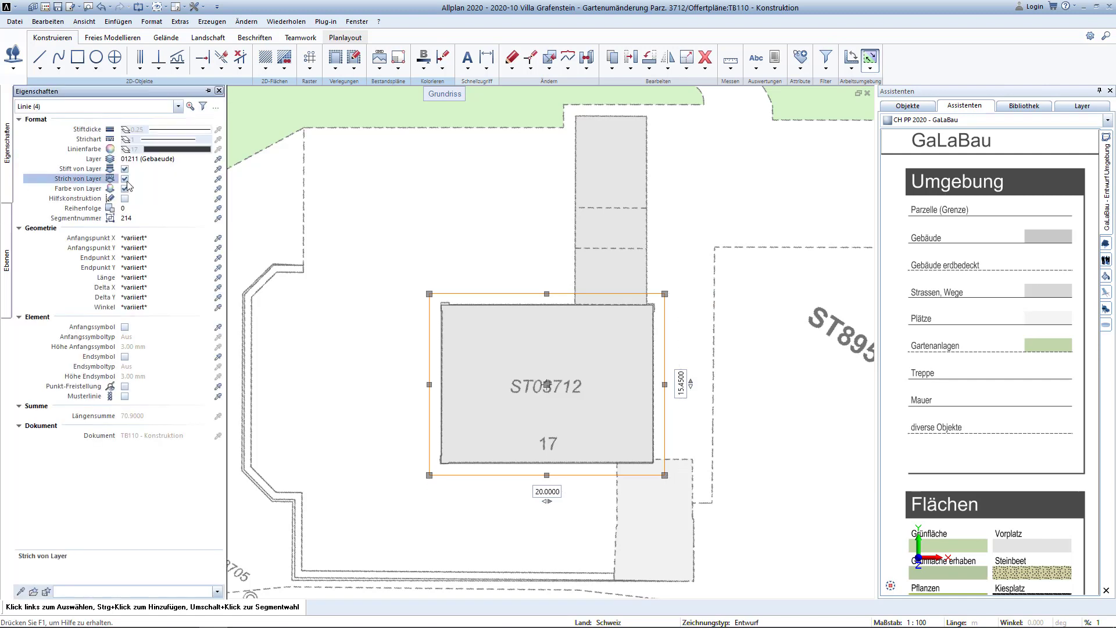
pyautogui.click(161, 143)
pyautogui.click(161, 163)
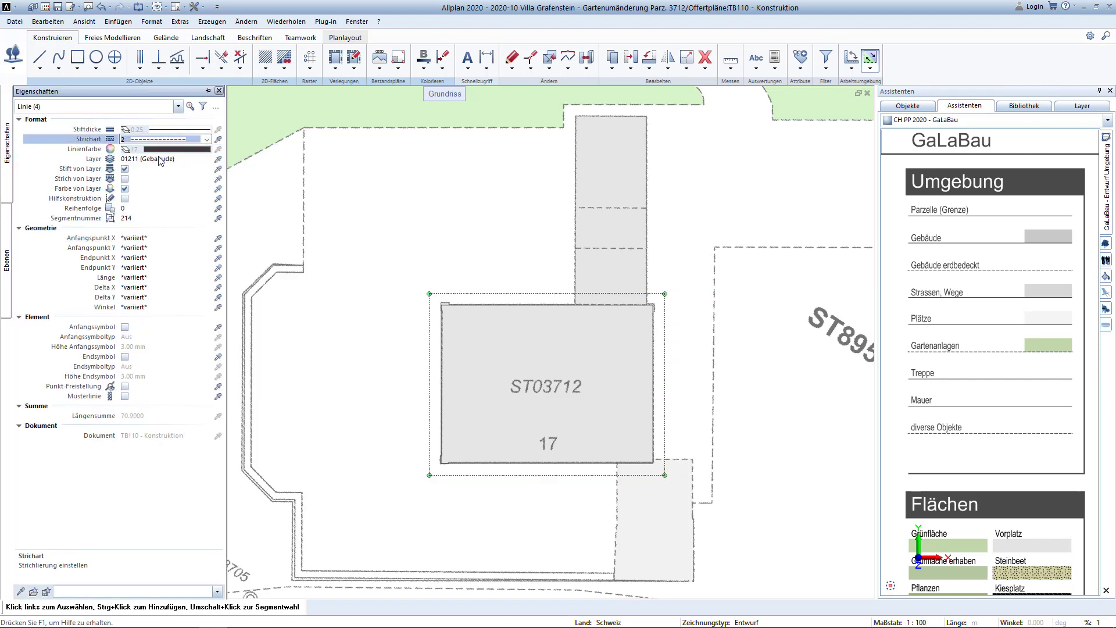
pyautogui.click(335, 369)
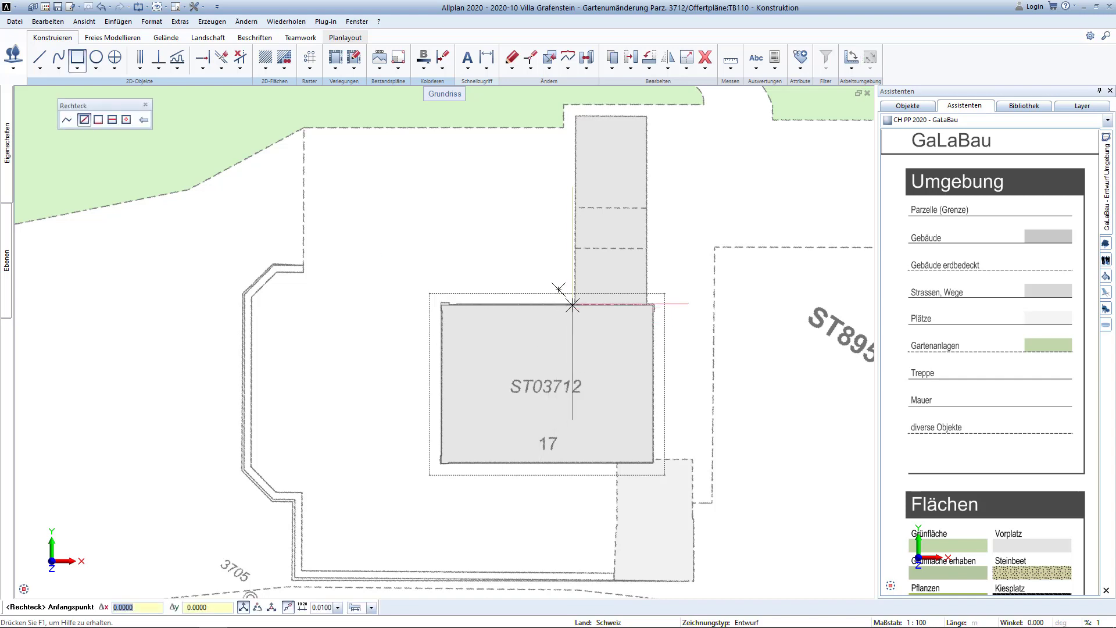
# Step: Draw rectangles over the narrow tower and the small annex
pyautogui.click(575, 297)
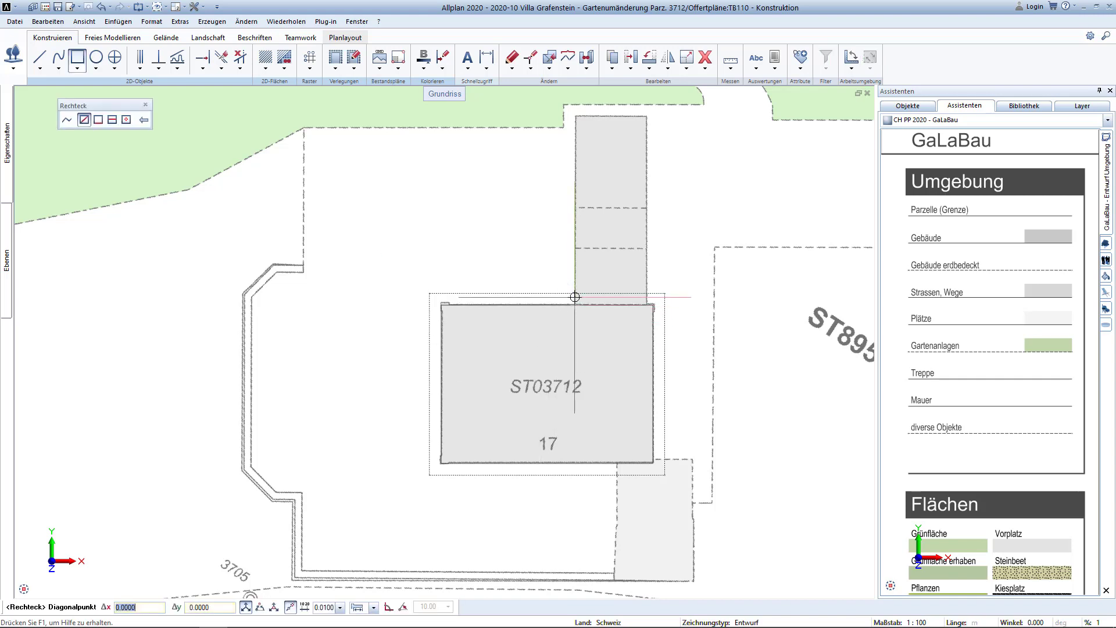
pyautogui.click(647, 115)
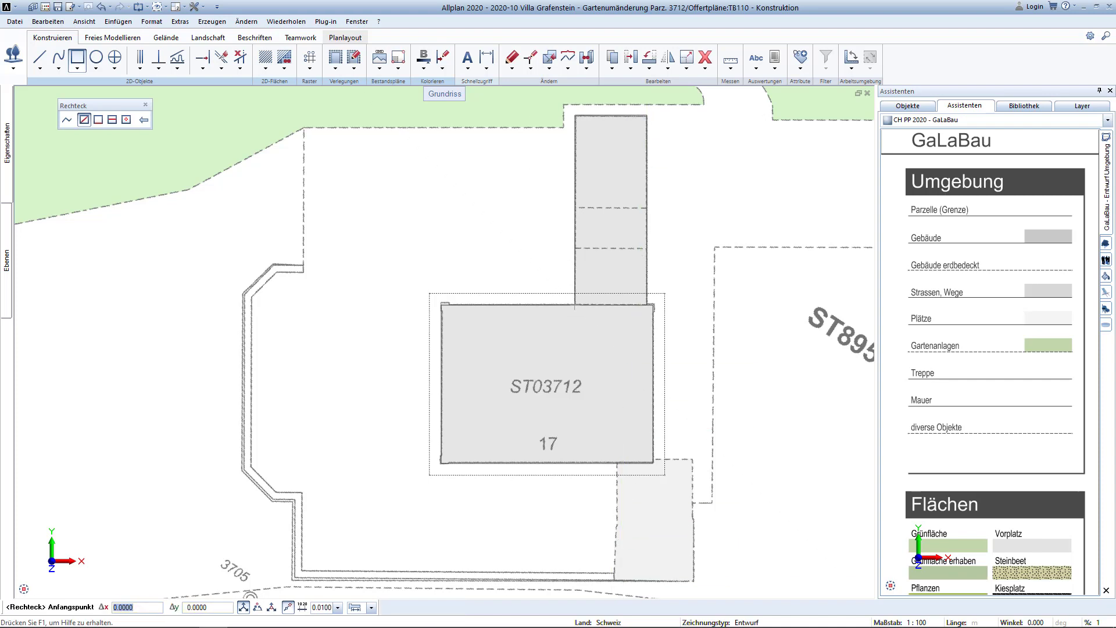
pyautogui.click(613, 579)
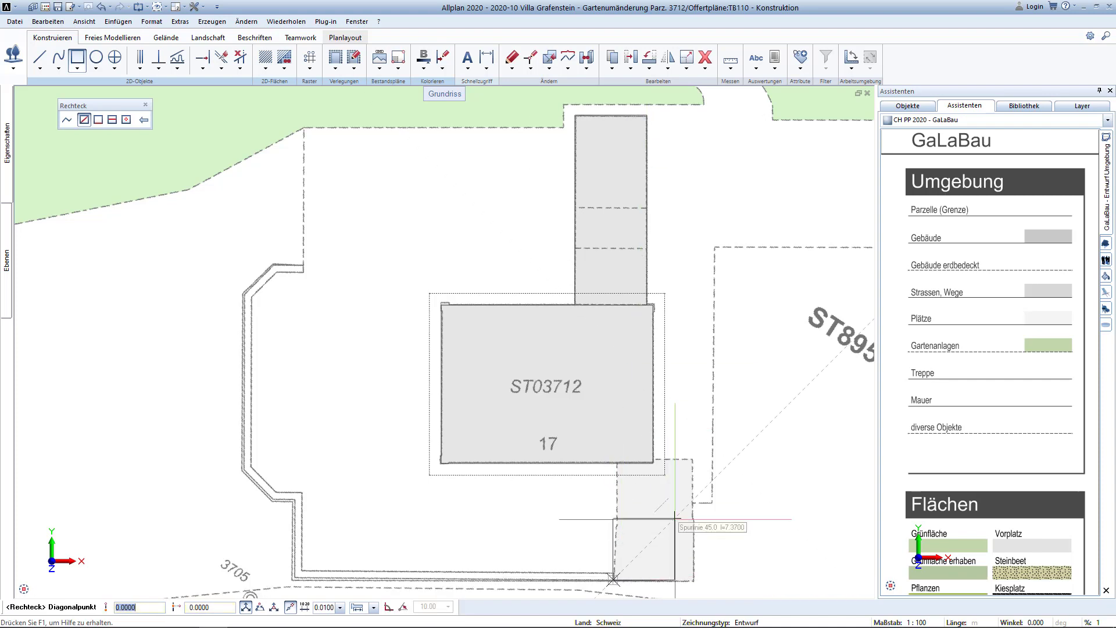
pyautogui.click(695, 520)
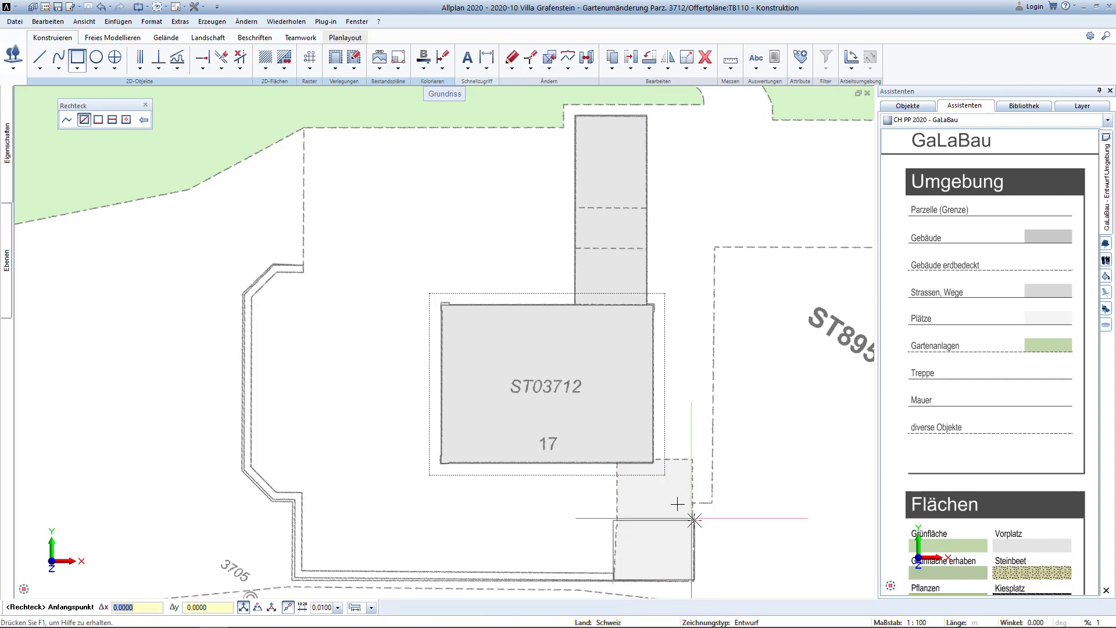
pyautogui.click(694, 520)
pyautogui.scroll(3, 620, 454)
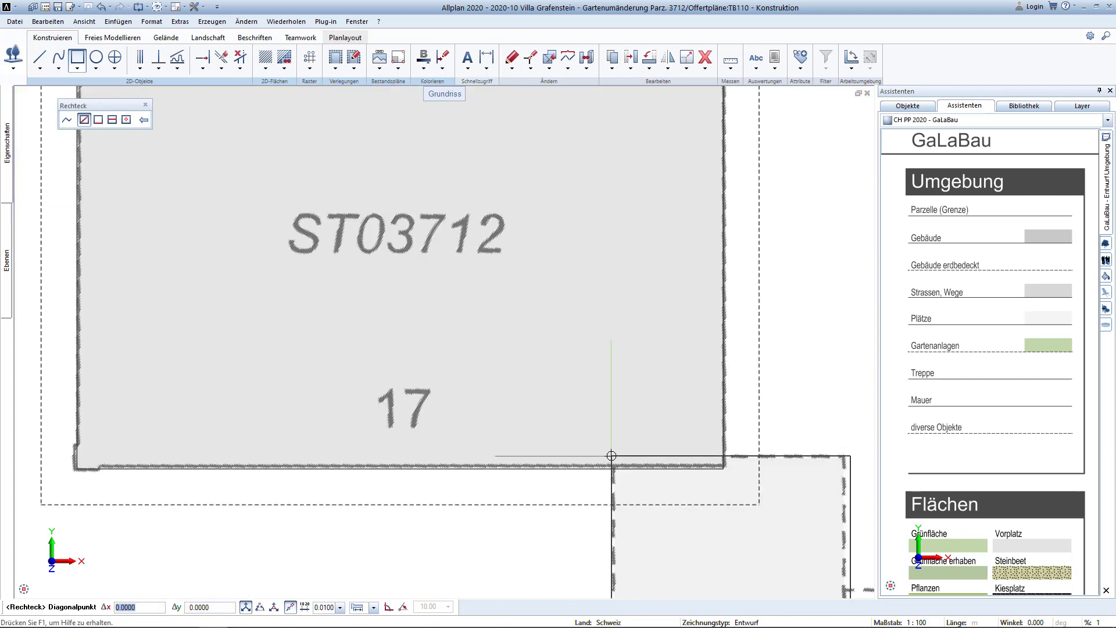
pyautogui.click(611, 455)
pyautogui.press('Escape')
pyautogui.scroll(1, 633, 455)
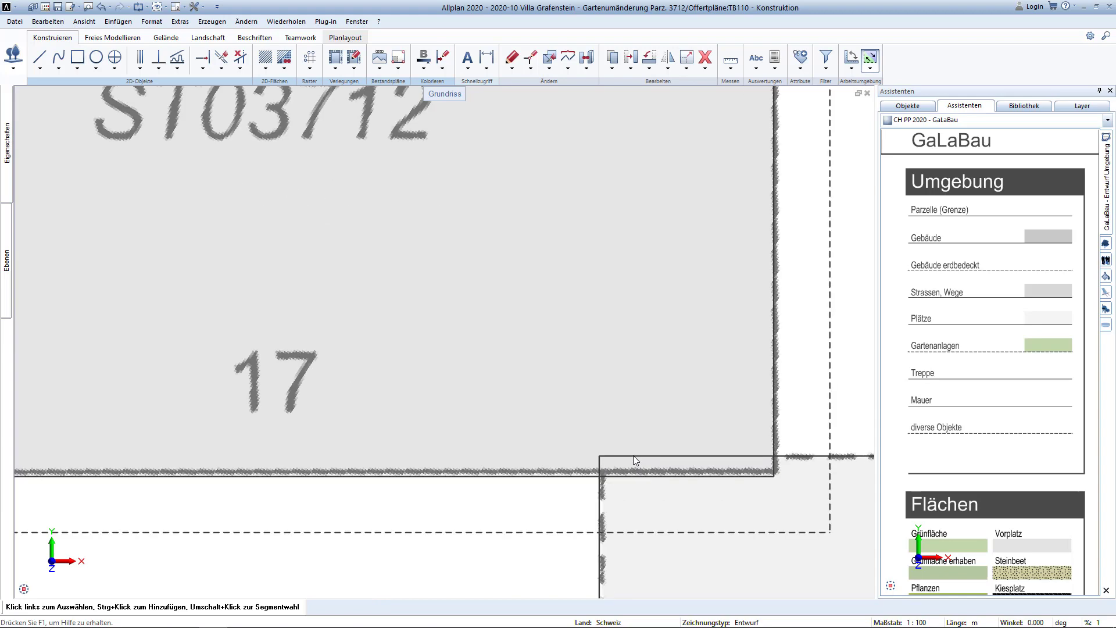
# Step: Delete line pieces between intersections, then zoom to the empty area beside the paving
pyautogui.rightClick(632, 455)
pyautogui.click(663, 284)
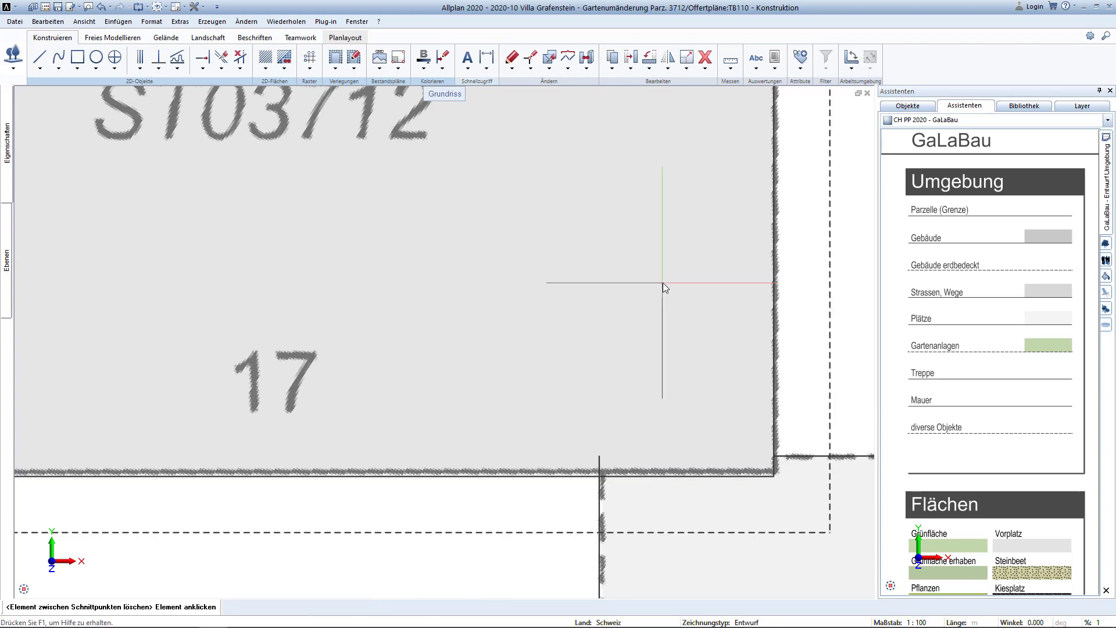
pyautogui.scroll(-3, 563, 386)
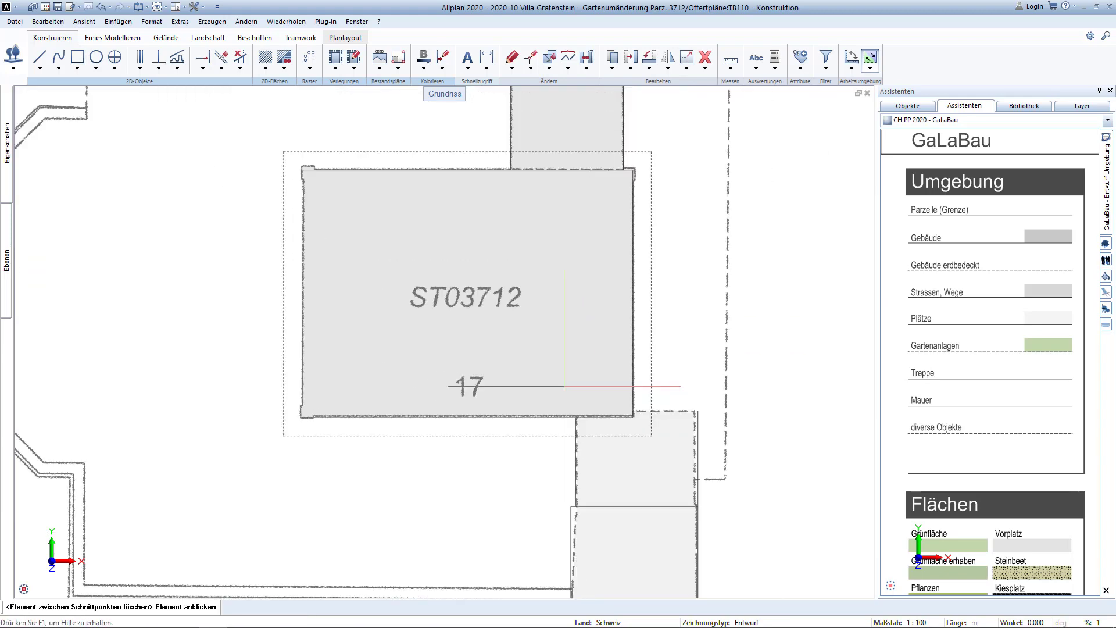
pyautogui.scroll(-2, 563, 386)
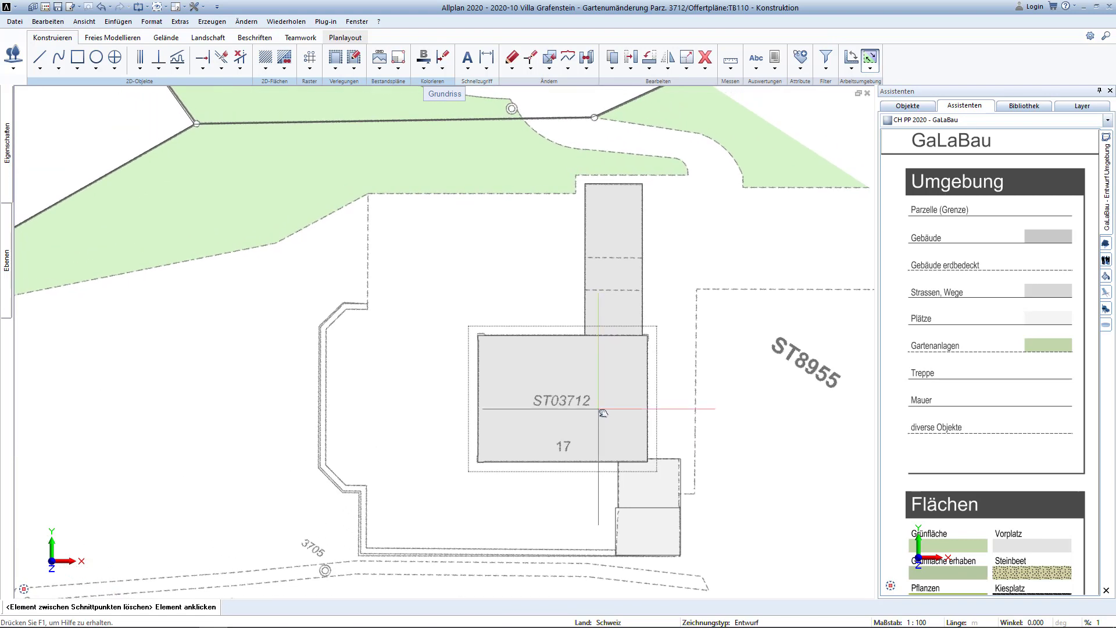
pyautogui.moveTo(499, 374); pyautogui.dragTo(585, 317, button='middle')
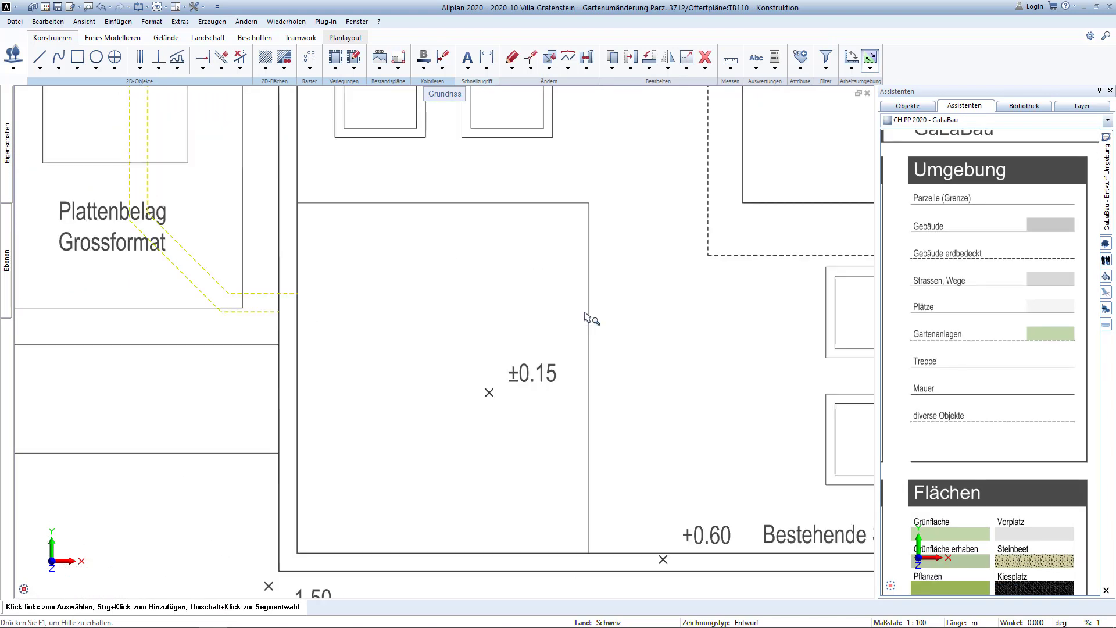
# Step: Place the two-line label 'Chaussierung Schattenplatz' in the ±0.15 area
pyautogui.press('t')
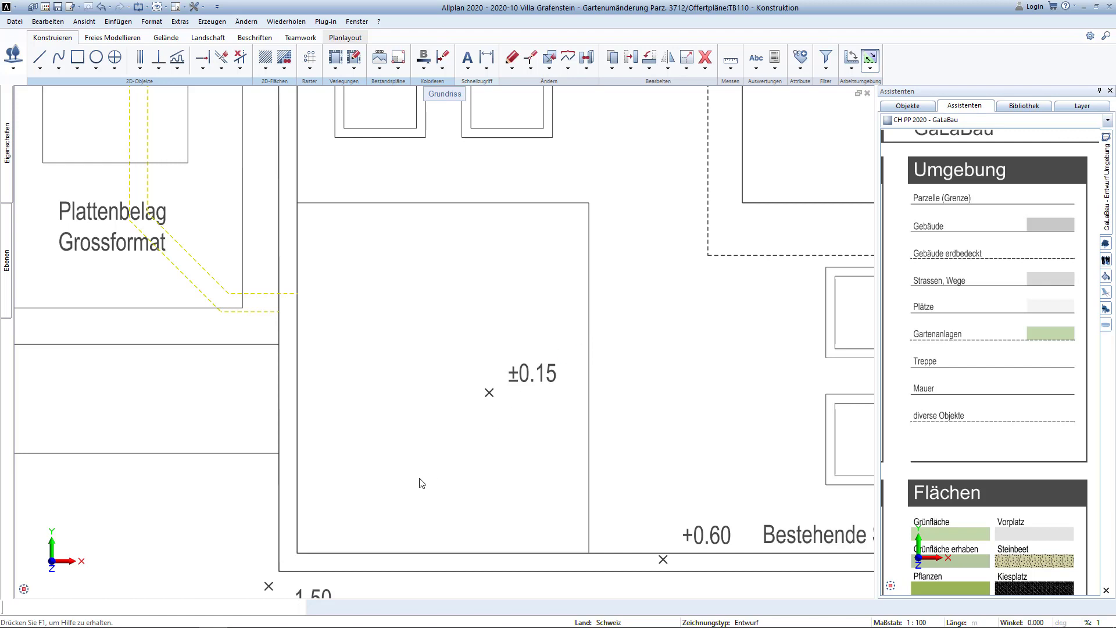
pyautogui.click(362, 478)
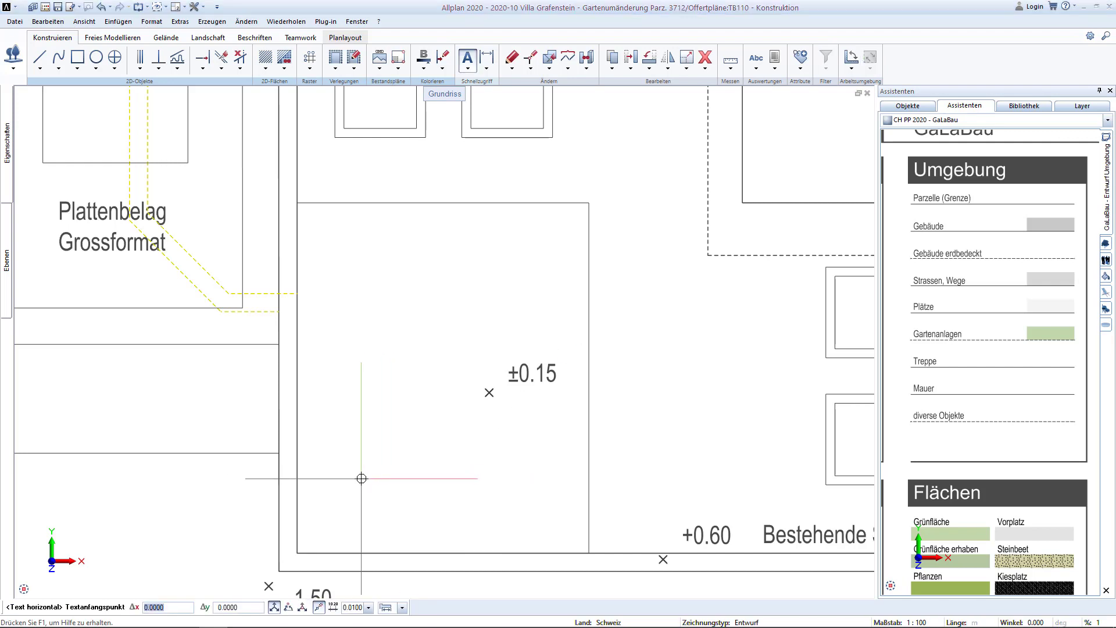
pyautogui.write('Chau')
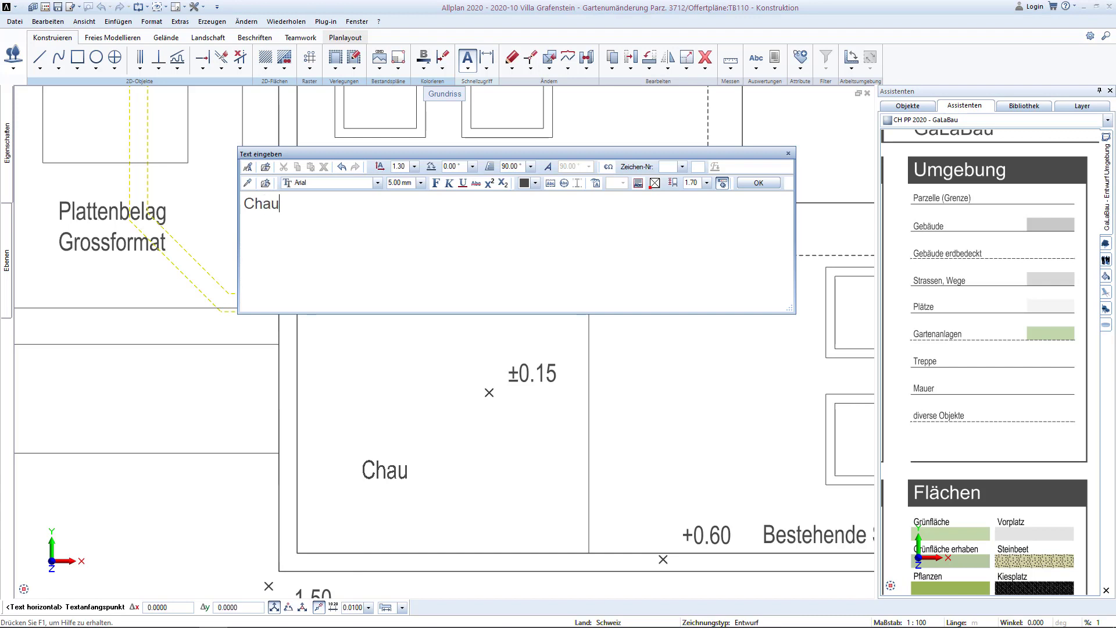
pyautogui.write('ssierung ')
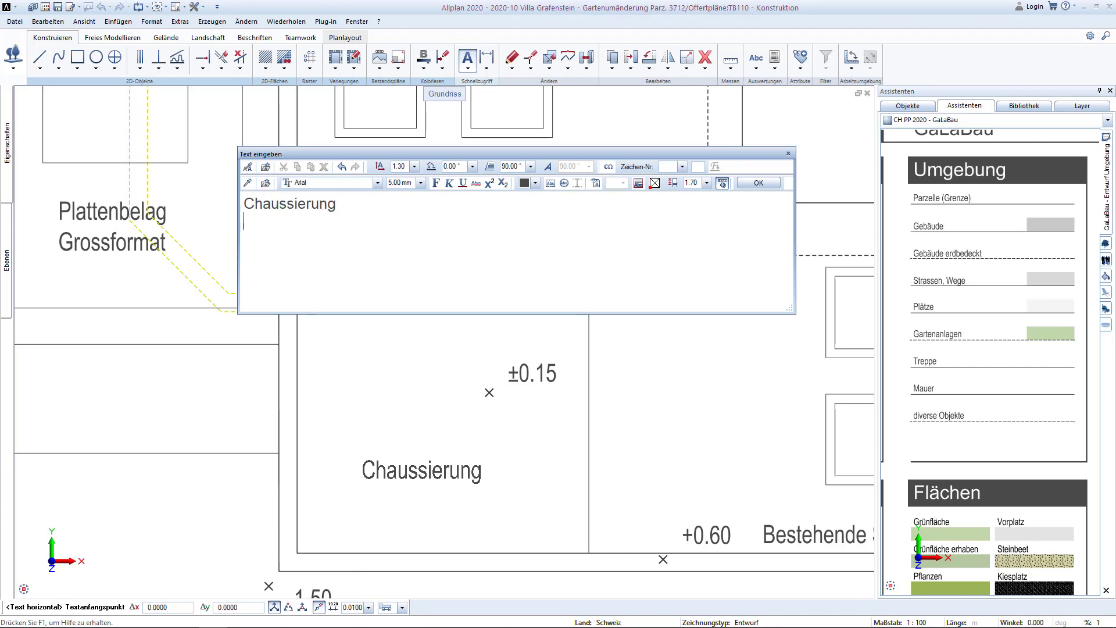
pyautogui.write('Schattenpl')
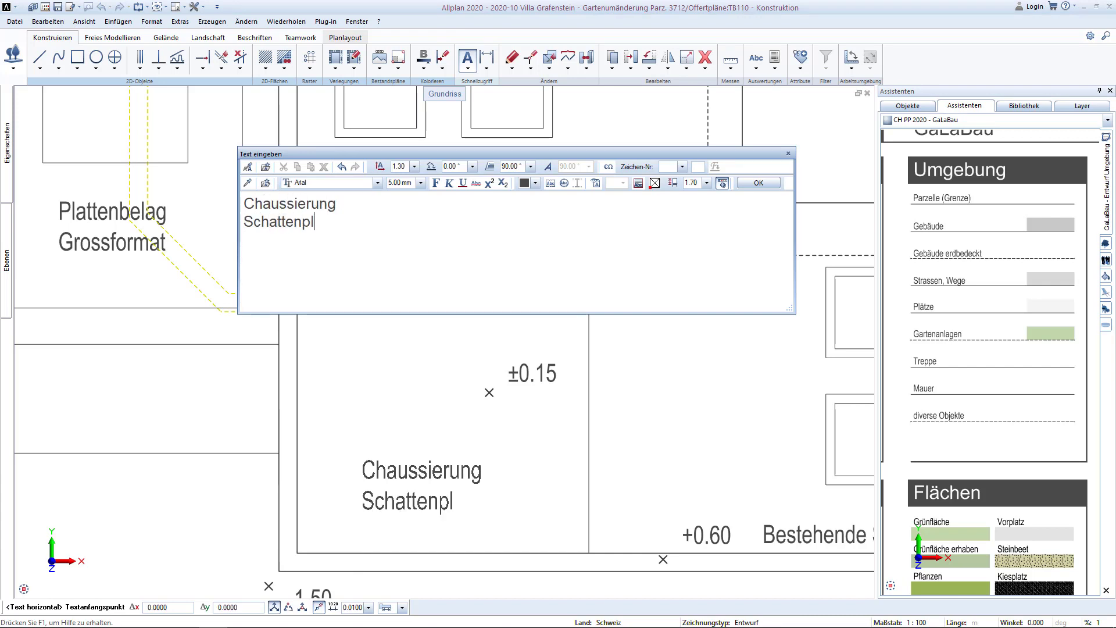
pyautogui.write('atz')
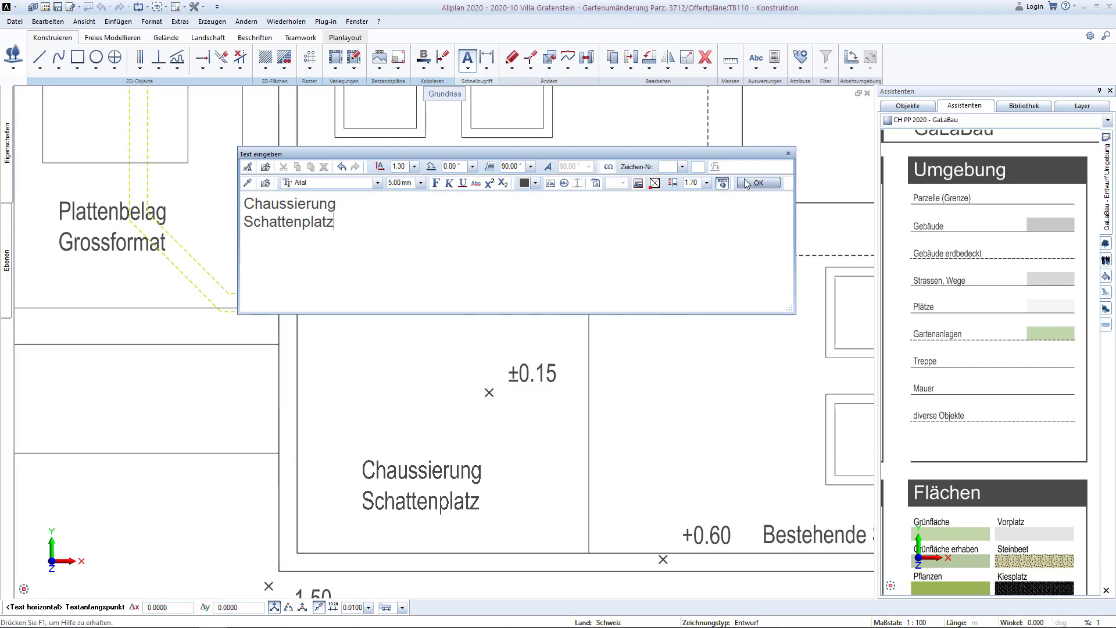
pyautogui.click(745, 183)
# Step: Make TB111-Flächen the active drawing
pyautogui.press('Escape')
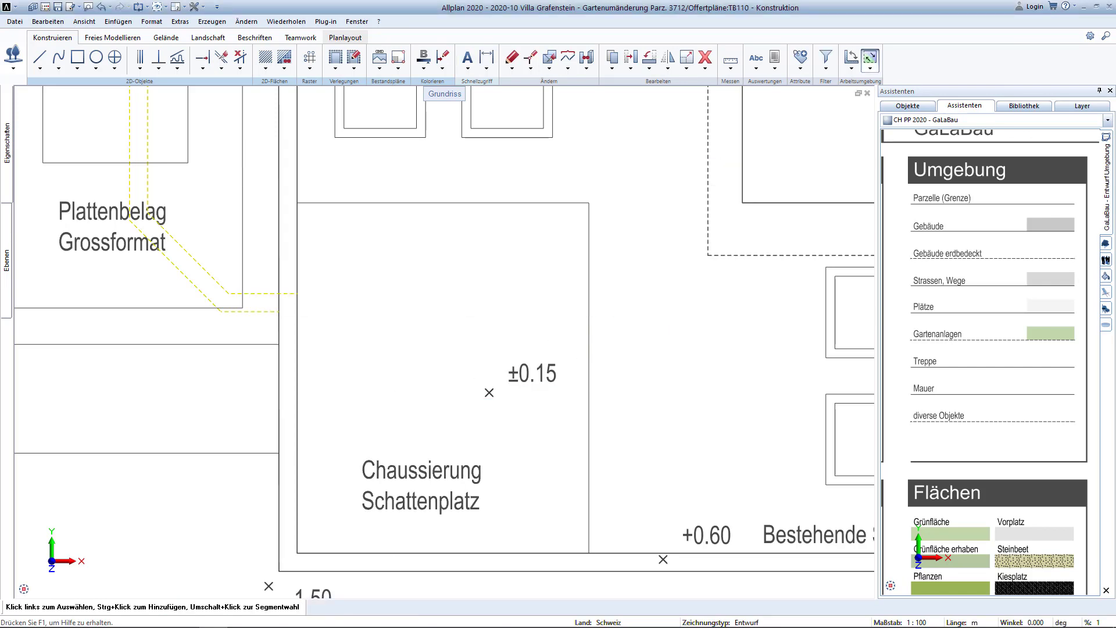
pyautogui.click(906, 106)
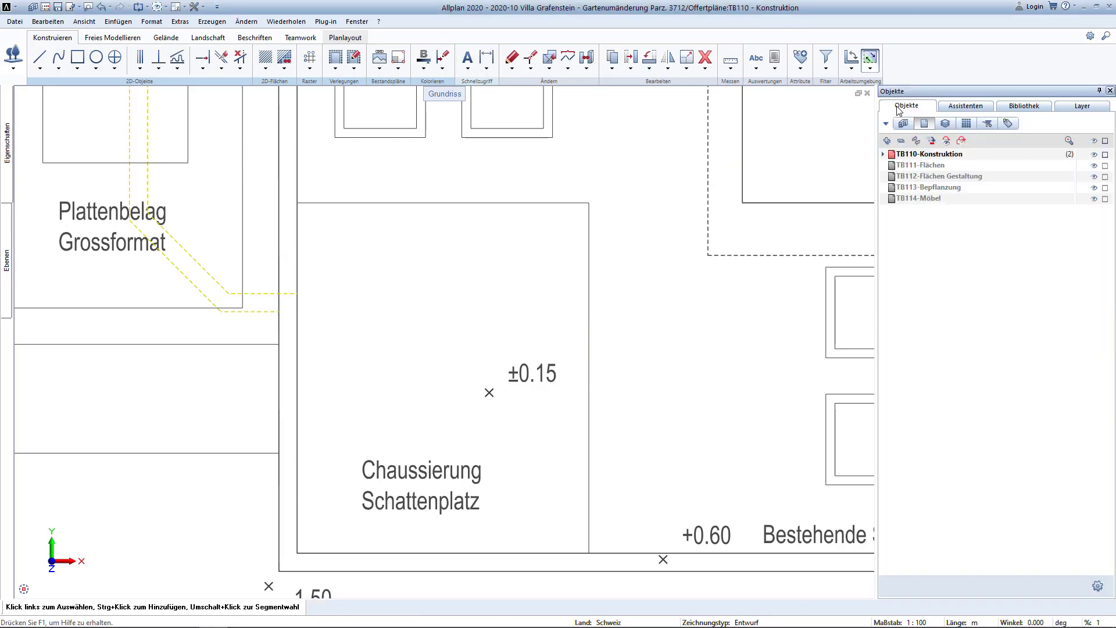
pyautogui.click(893, 166)
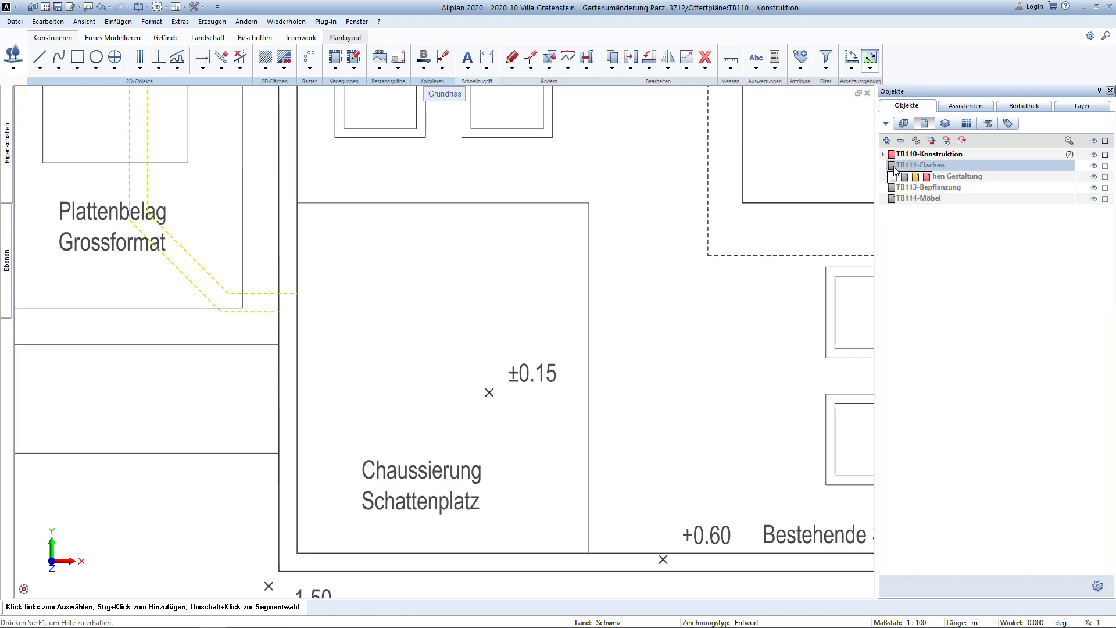
pyautogui.click(925, 177)
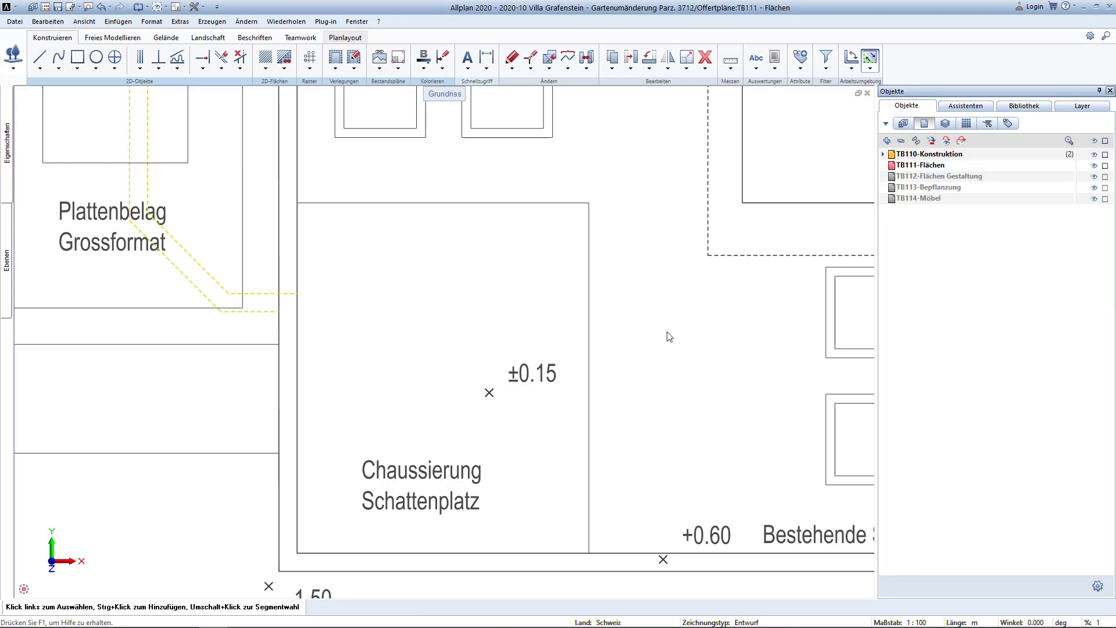
pyautogui.scroll(-10, 669, 336)
pyautogui.scroll(5, 485, 322)
pyautogui.scroll(3, 483, 320)
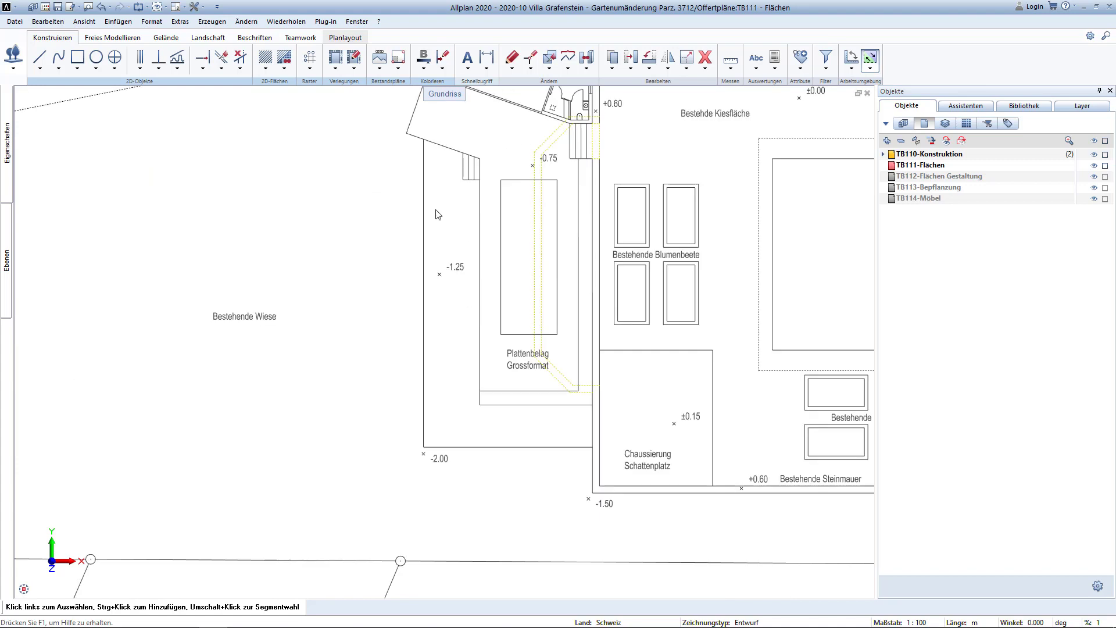
pyautogui.scroll(-3, 639, 268)
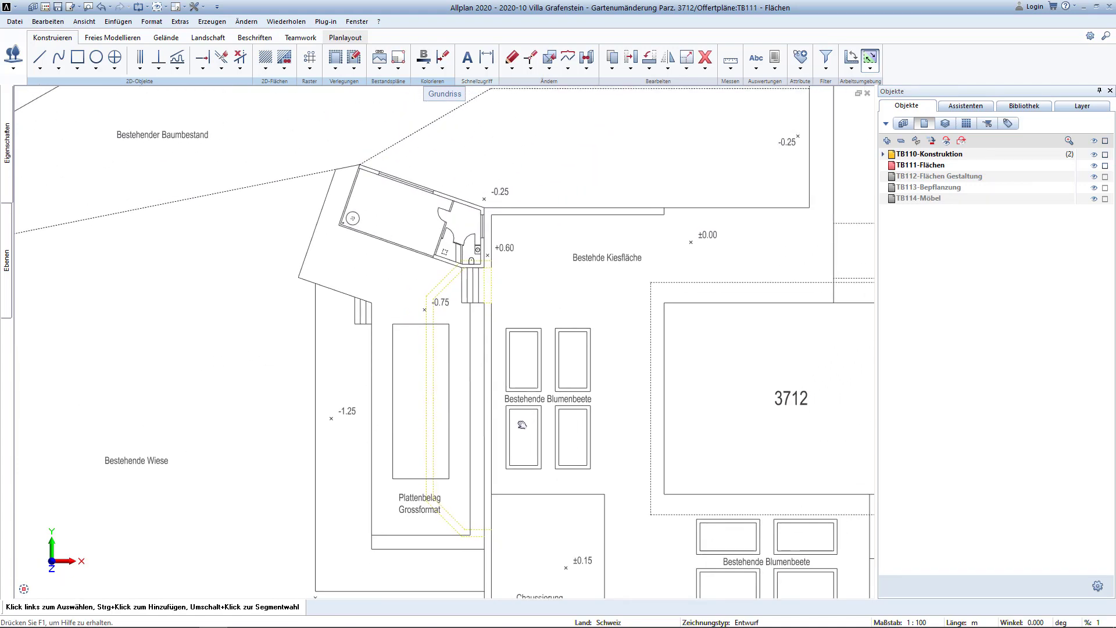
pyautogui.scroll(3, 598, 228)
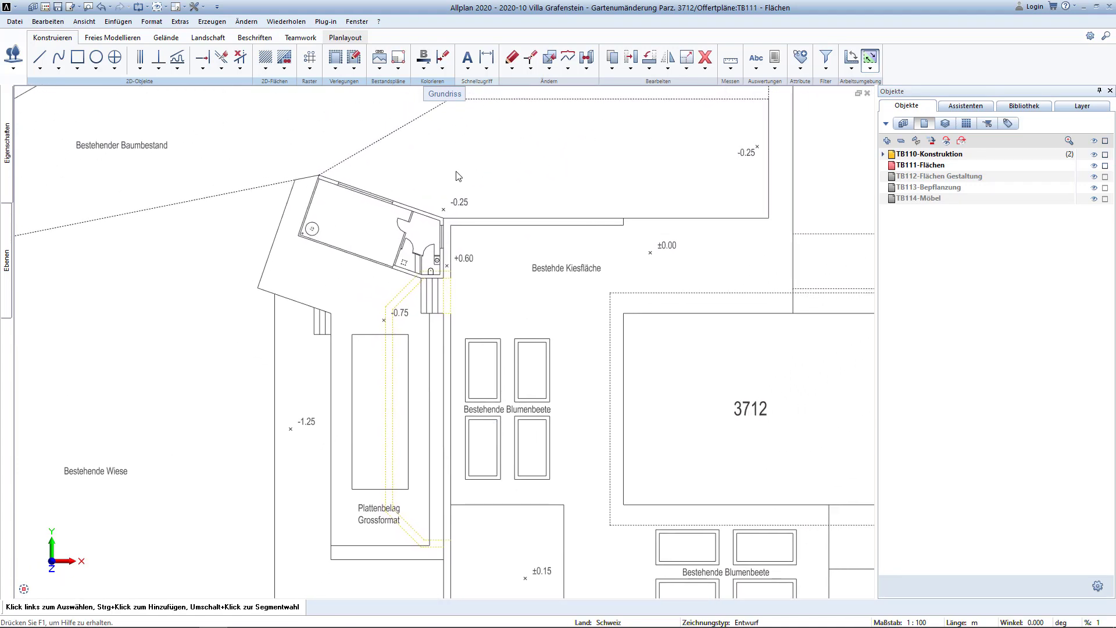
# Step: Fill the left strip with Grünfläche and the upper area with Grünfläche erhaben
pyautogui.click(965, 105)
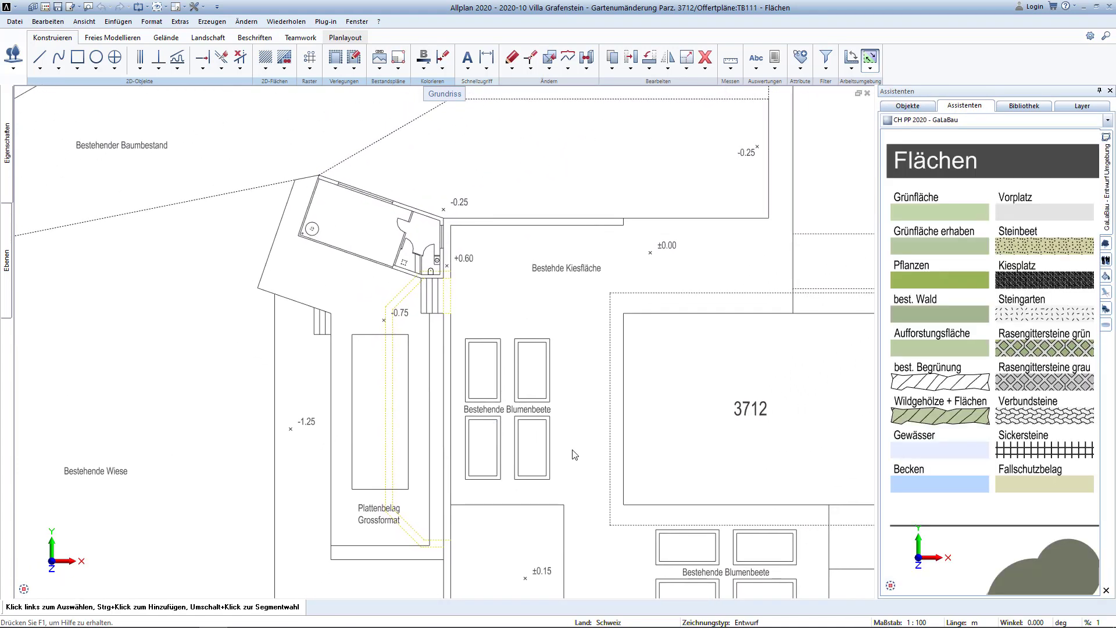
pyautogui.doubleClick(937, 214)
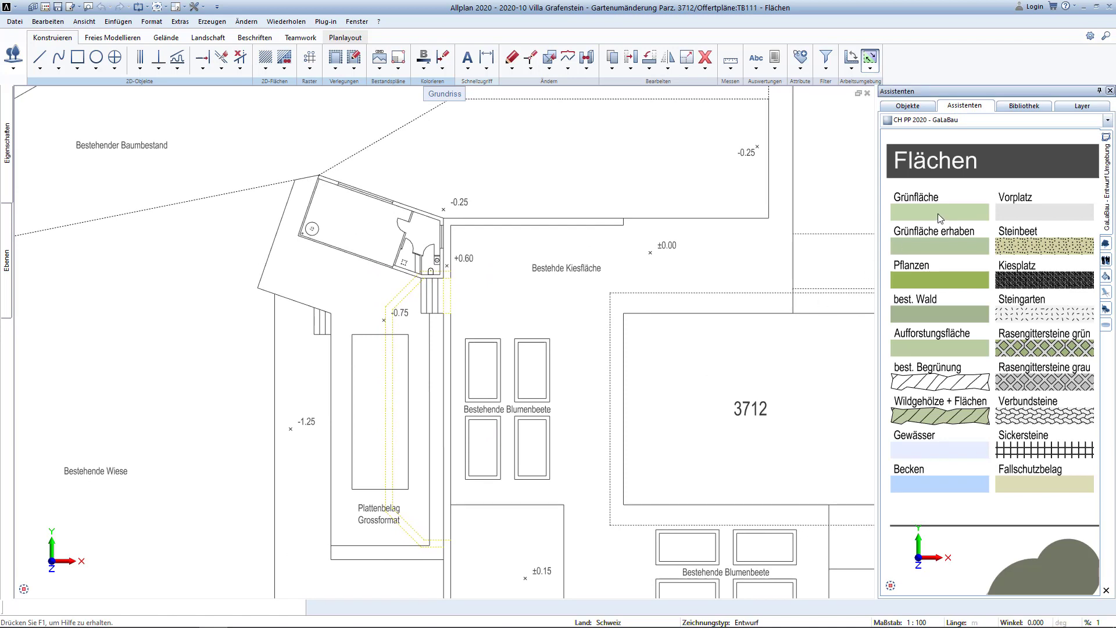
pyautogui.click(304, 361)
pyautogui.press('Escape')
pyautogui.doubleClick(939, 245)
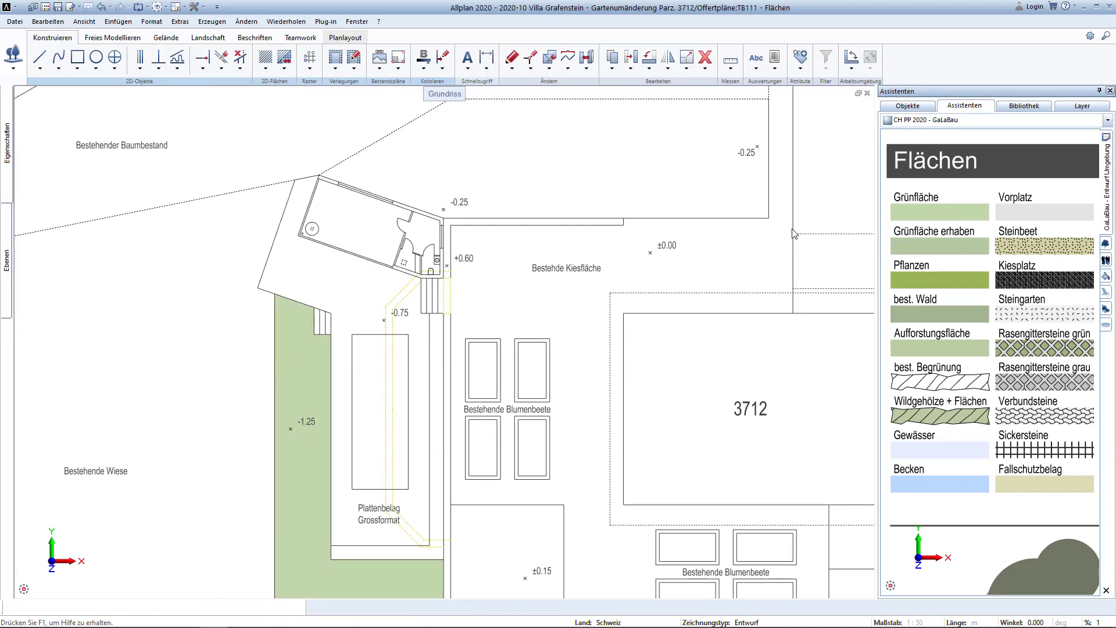
pyautogui.click(676, 172)
pyautogui.press('Escape')
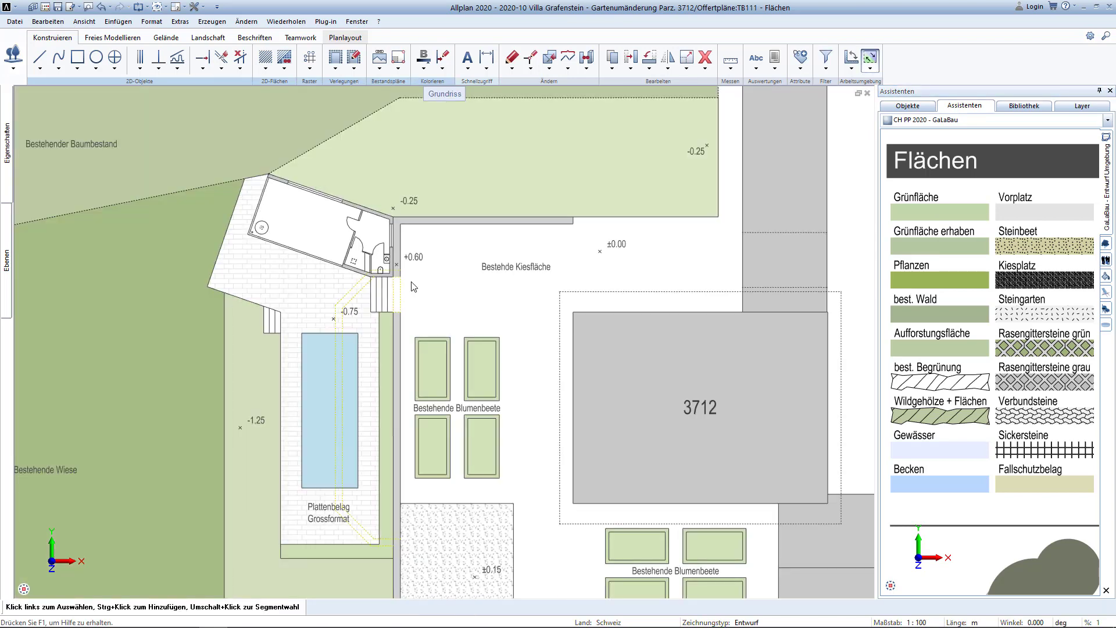
pyautogui.click(730, 69)
pyautogui.click(756, 121)
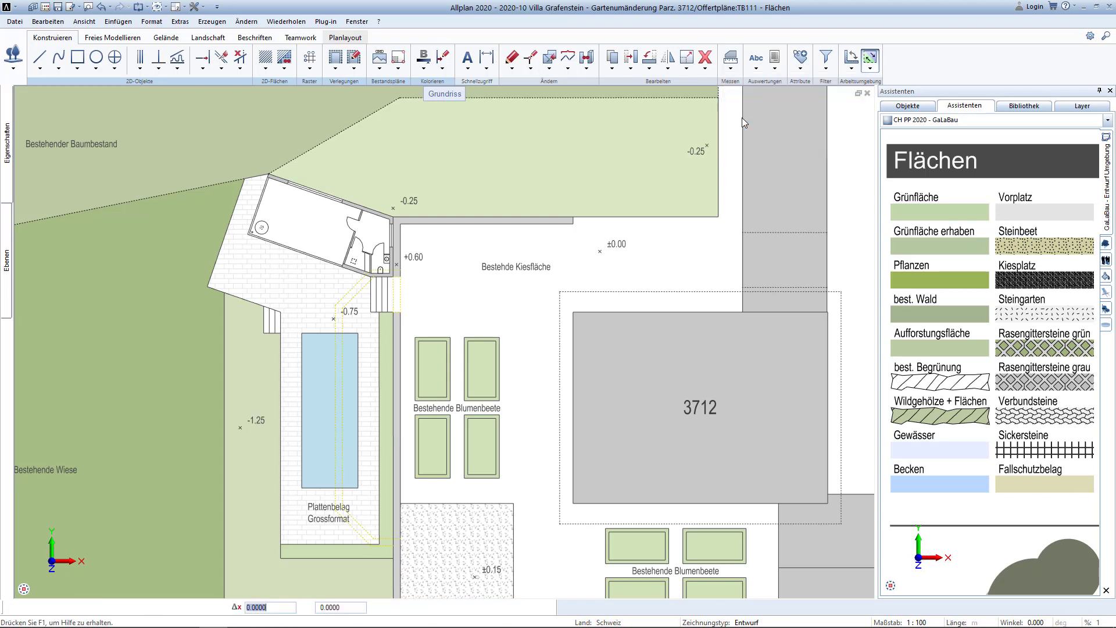
pyautogui.click(612, 136)
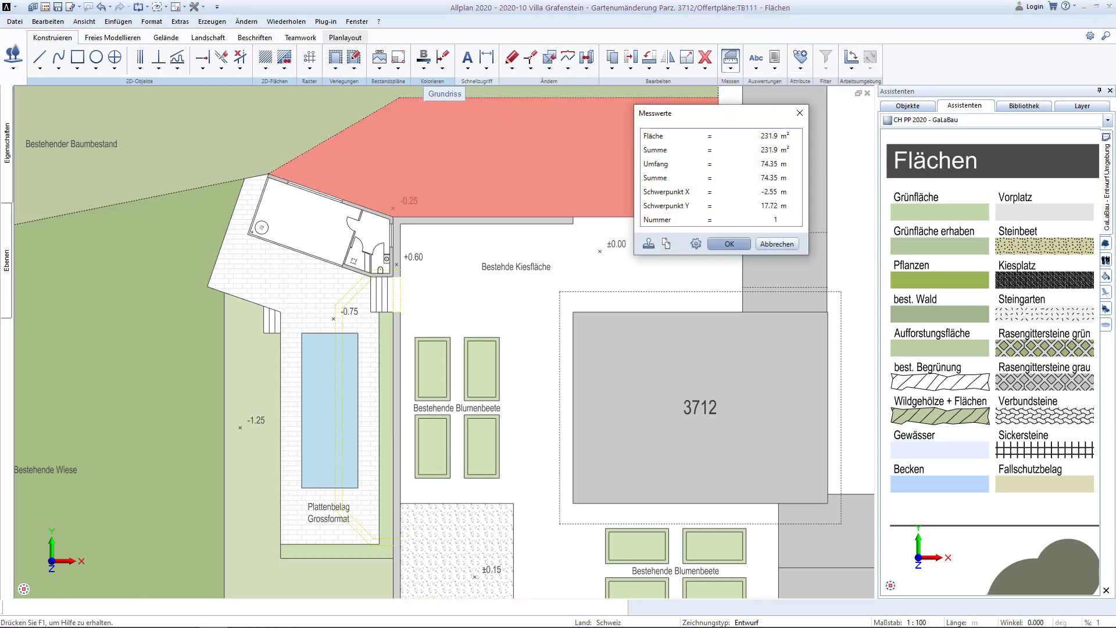
pyautogui.press('Escape')
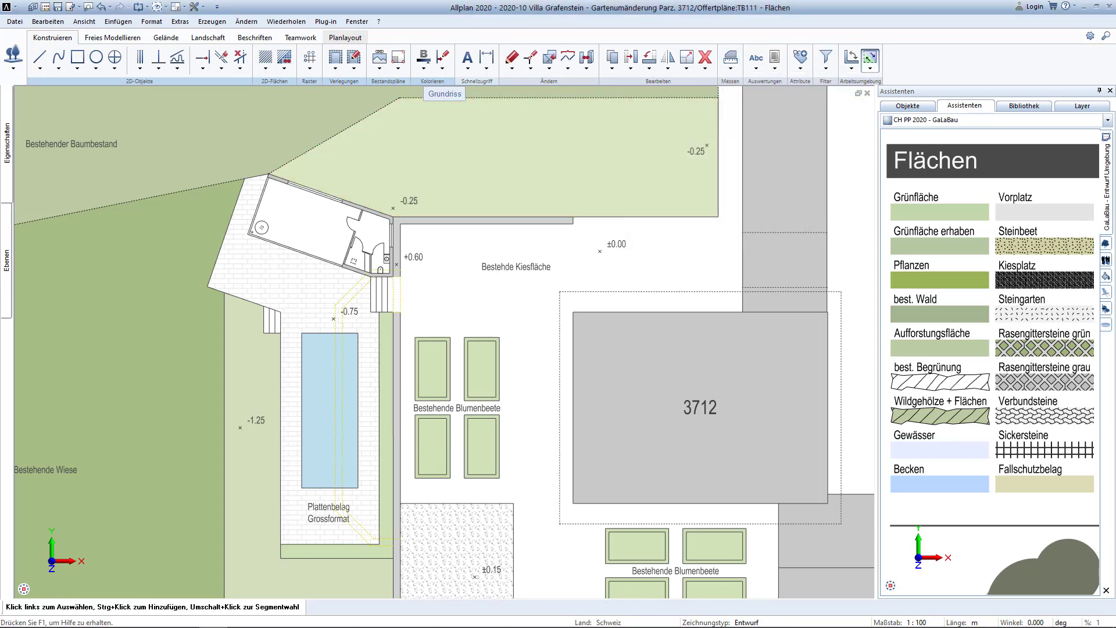
# Step: Give the pool paving the object name Poolbereich in its attributes and start editing its material
pyautogui.rightClick(304, 288)
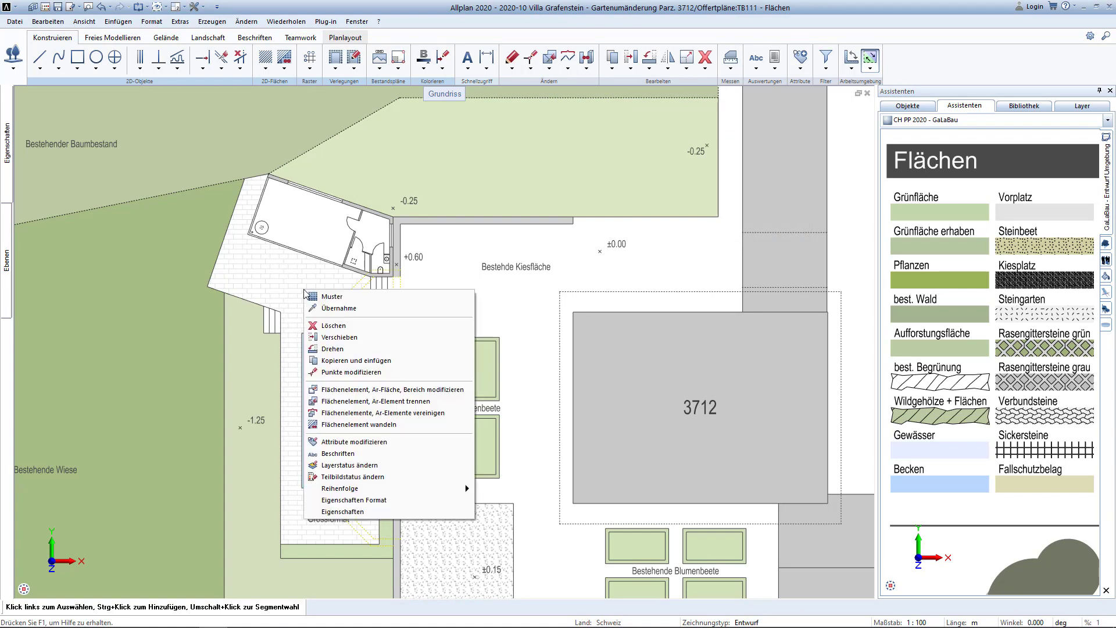
pyautogui.click(354, 442)
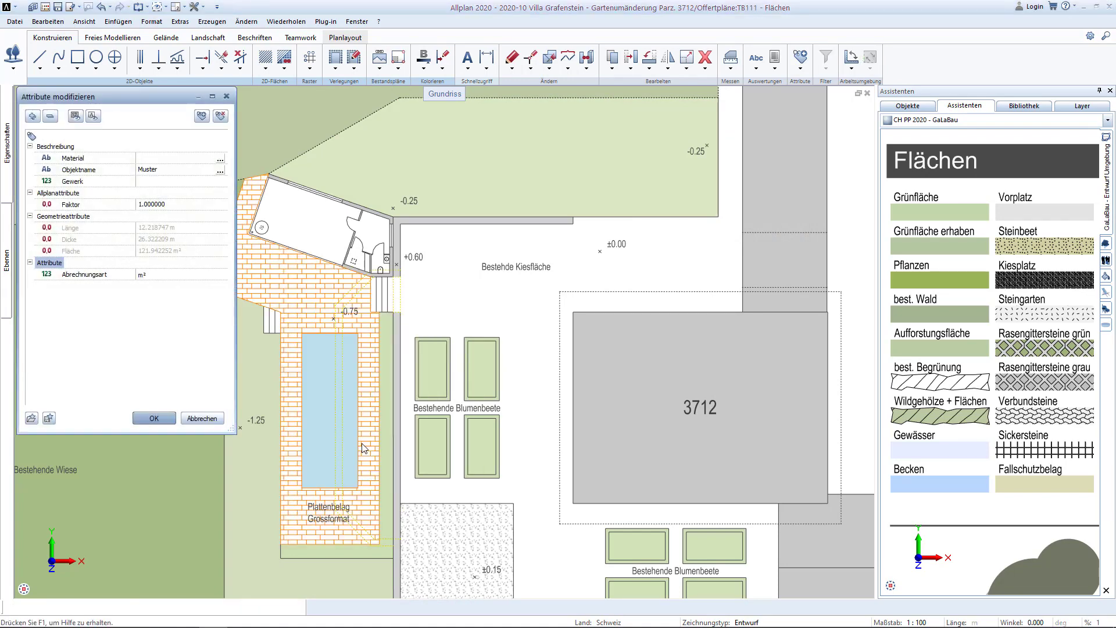
pyautogui.click(163, 170)
pyautogui.write('Poolbereich')
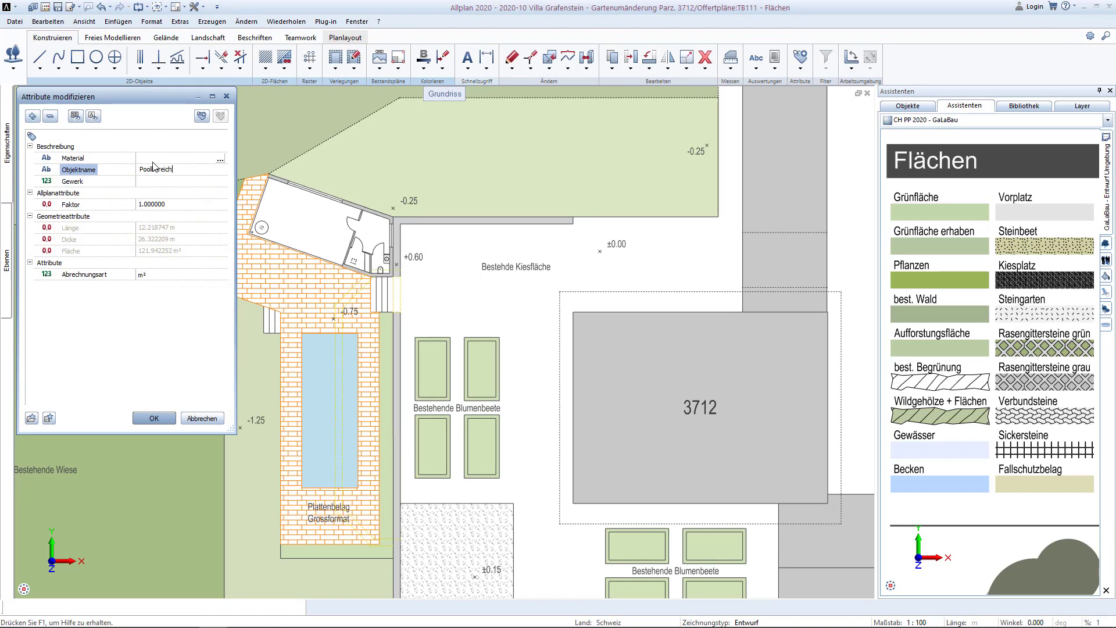
pyautogui.press('Return')
pyautogui.click(150, 158)
pyautogui.write('Plattenbelag')
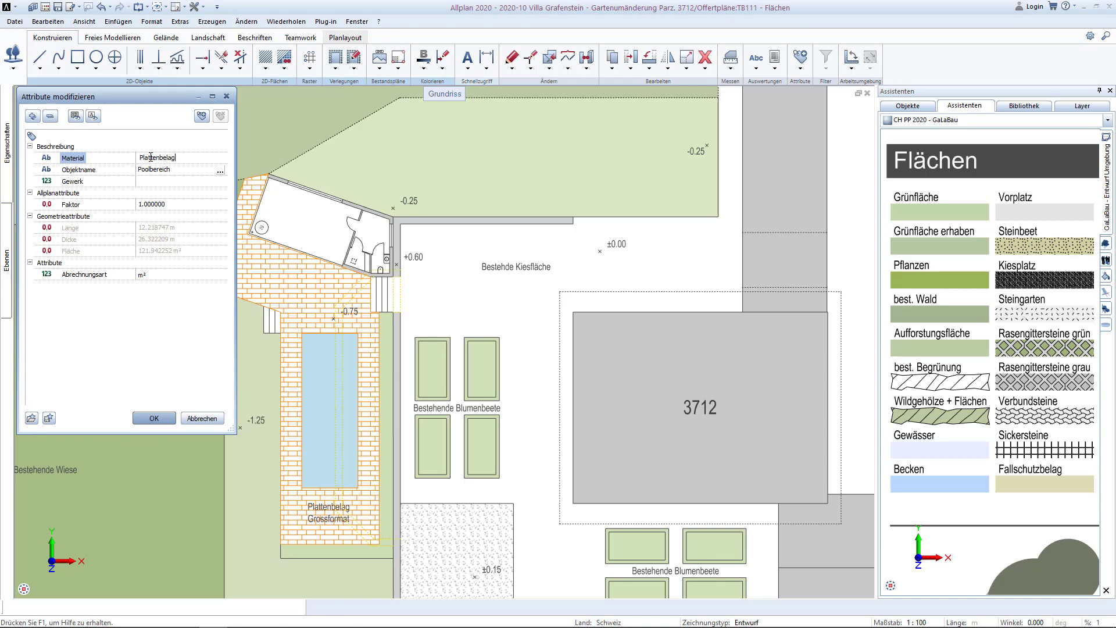
# Step: Apply the attribute changes and generate the object area overview report for all objects
pyautogui.click(144, 418)
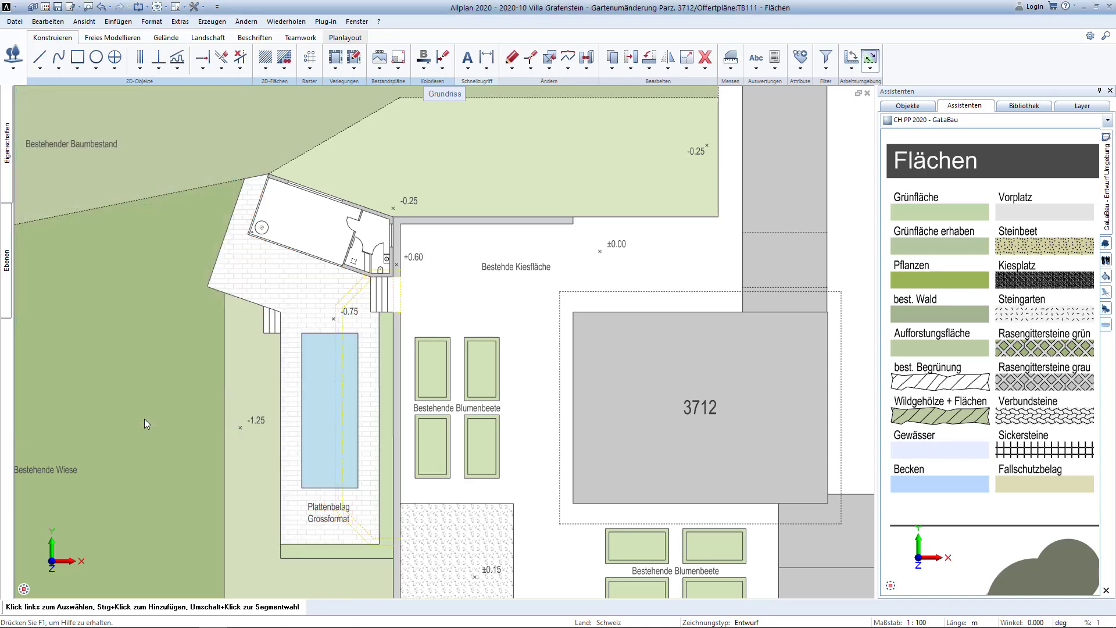
pyautogui.click(774, 57)
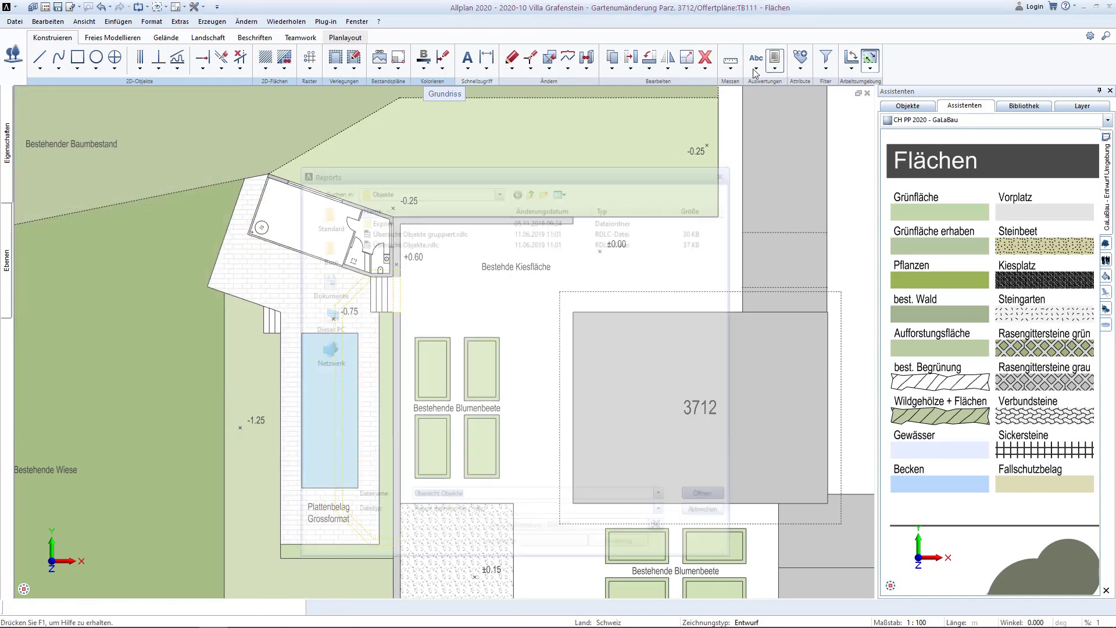
pyautogui.doubleClick(405, 240)
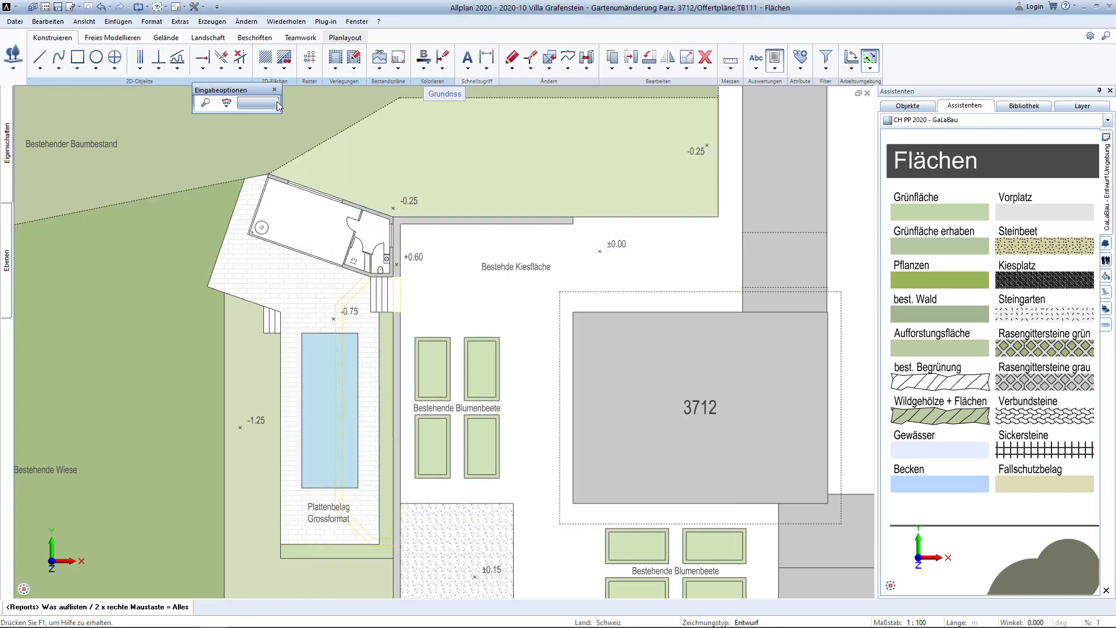
pyautogui.click(258, 104)
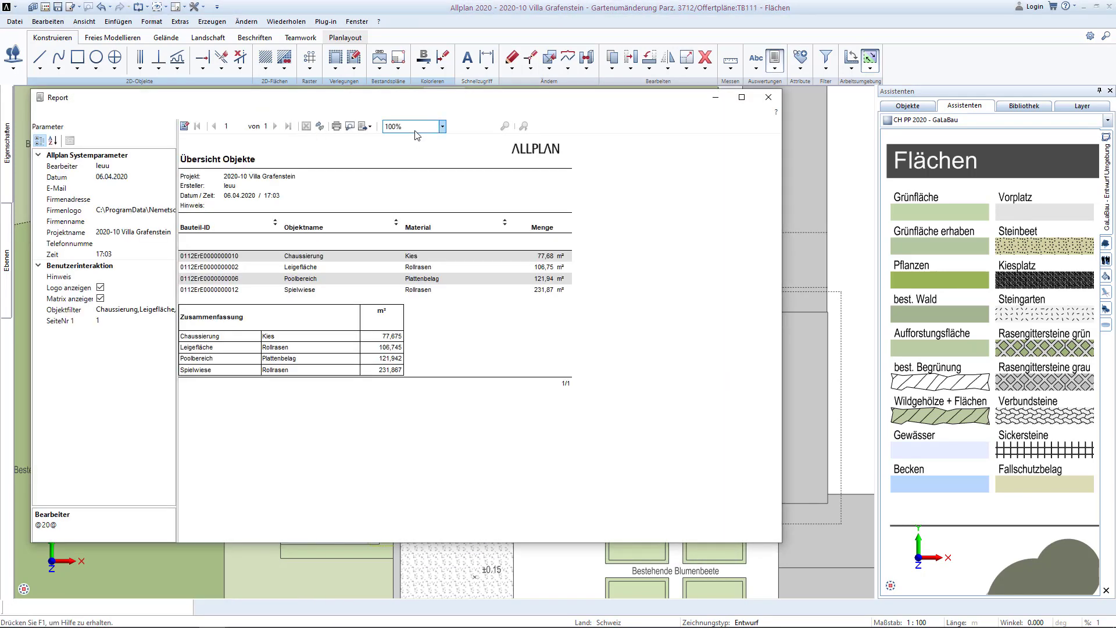
# Step: Enlarge the report preview to 150% and view its export format choices
pyautogui.click(415, 127)
pyautogui.click(416, 173)
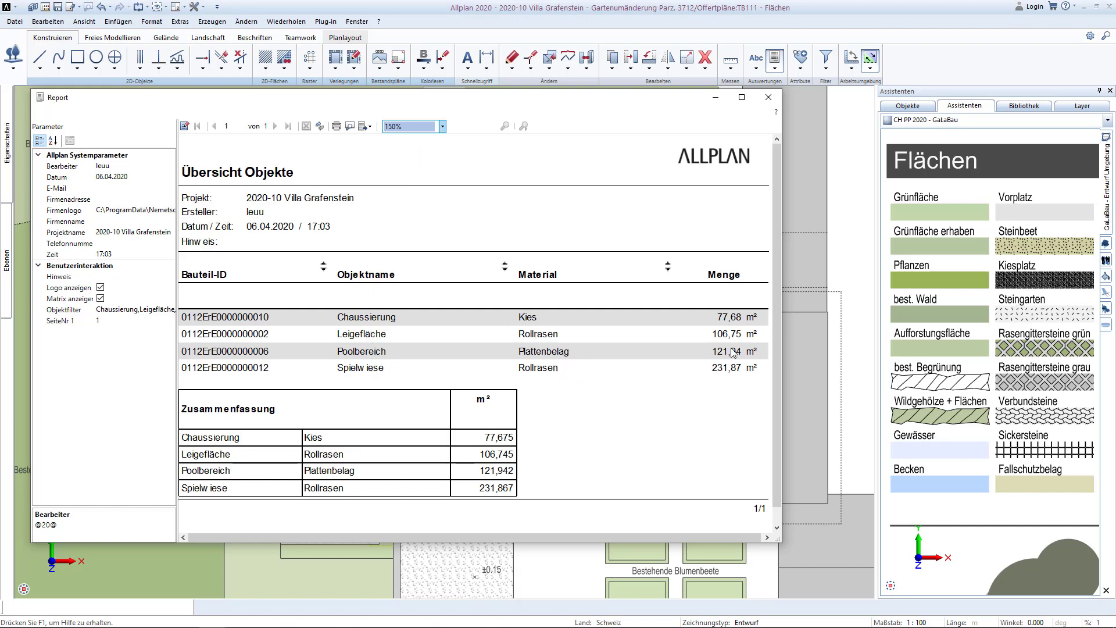
pyautogui.click(368, 127)
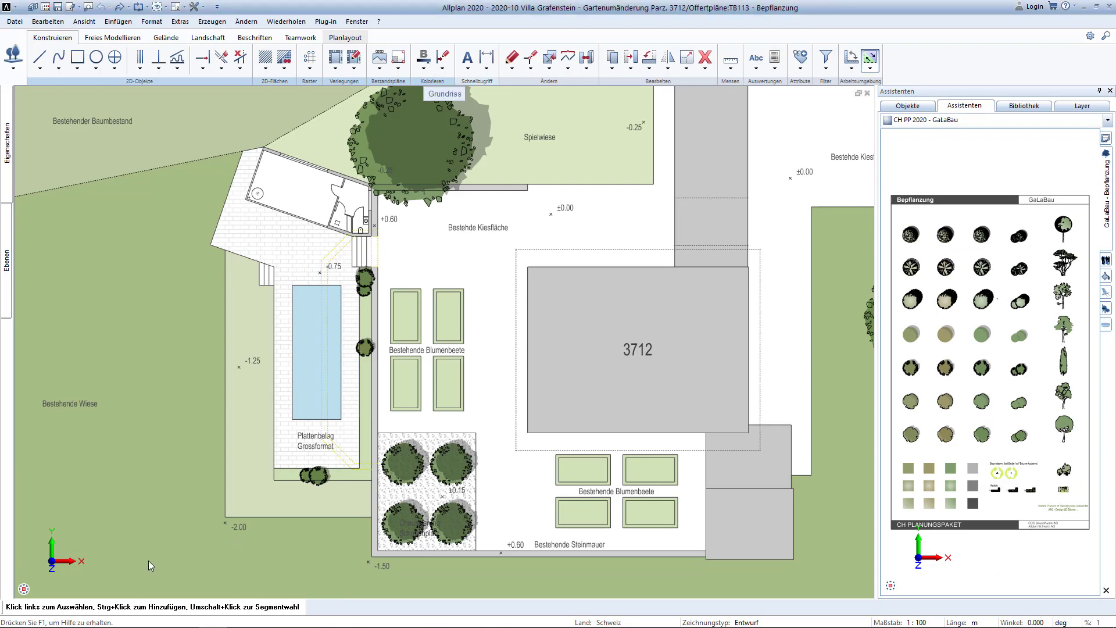
# Step: Zoom into the pool area and place a Bepflanzung tree at the lawn strip's lower end
pyautogui.moveTo(148, 560)
pyautogui.mouseDown()
pyautogui.moveTo(396, 274)
pyautogui.moveTo(416, 219)
pyautogui.mouseUp()
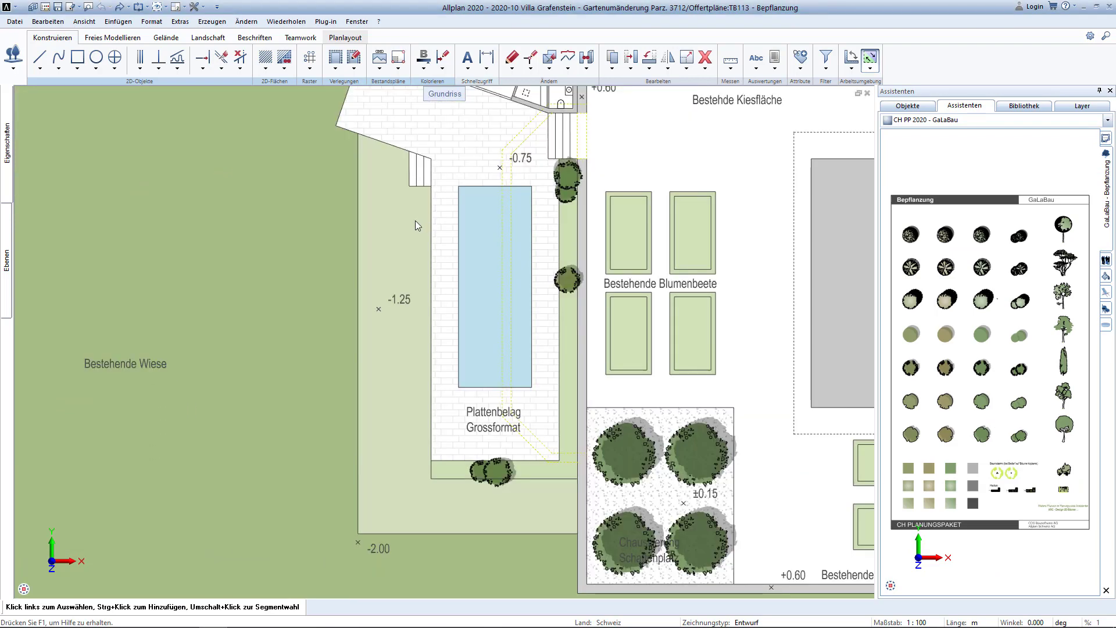
pyautogui.scroll(3, 981, 384)
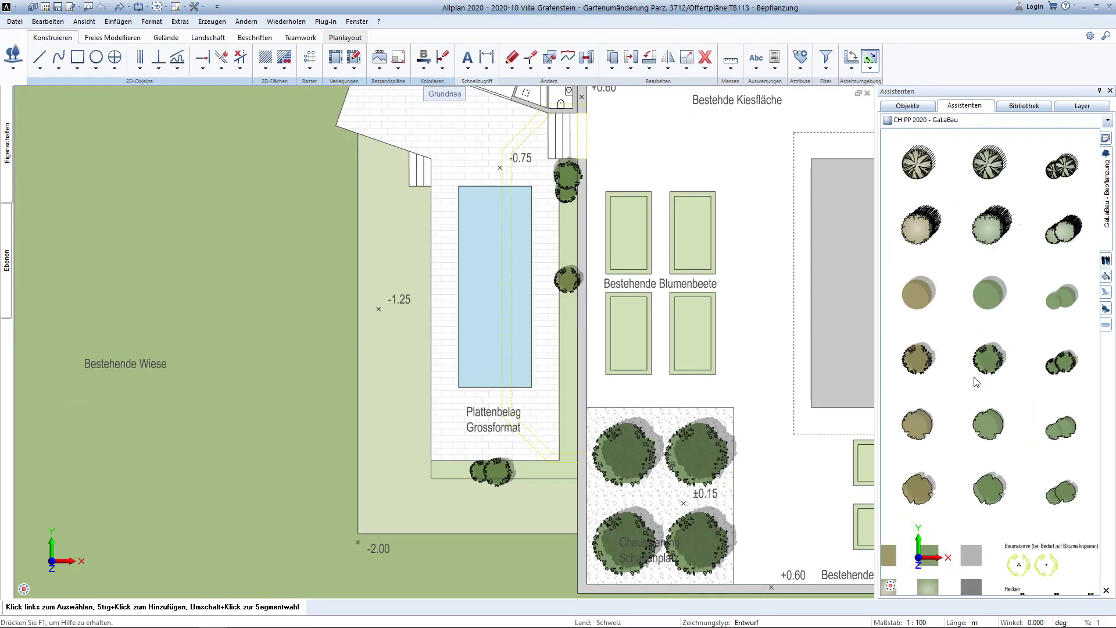
pyautogui.scroll(3, 977, 380)
pyautogui.doubleClick(1080, 269)
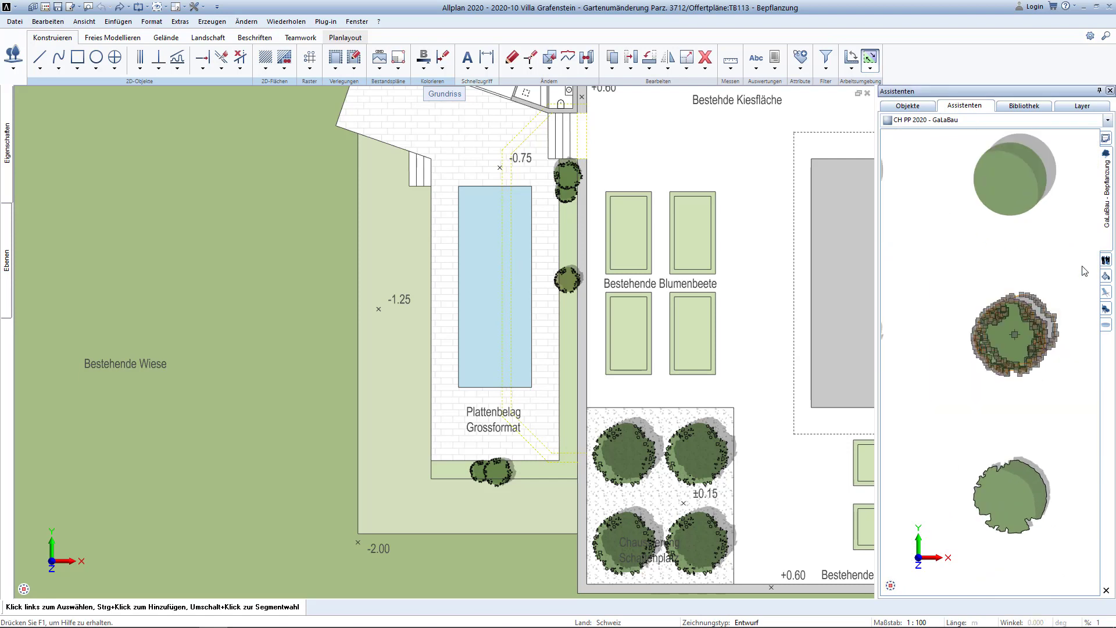
pyautogui.click(398, 499)
# Step: Place three more trees: beside the pool's top, midway along the strip, and by the gravel corner
pyautogui.press('Return')
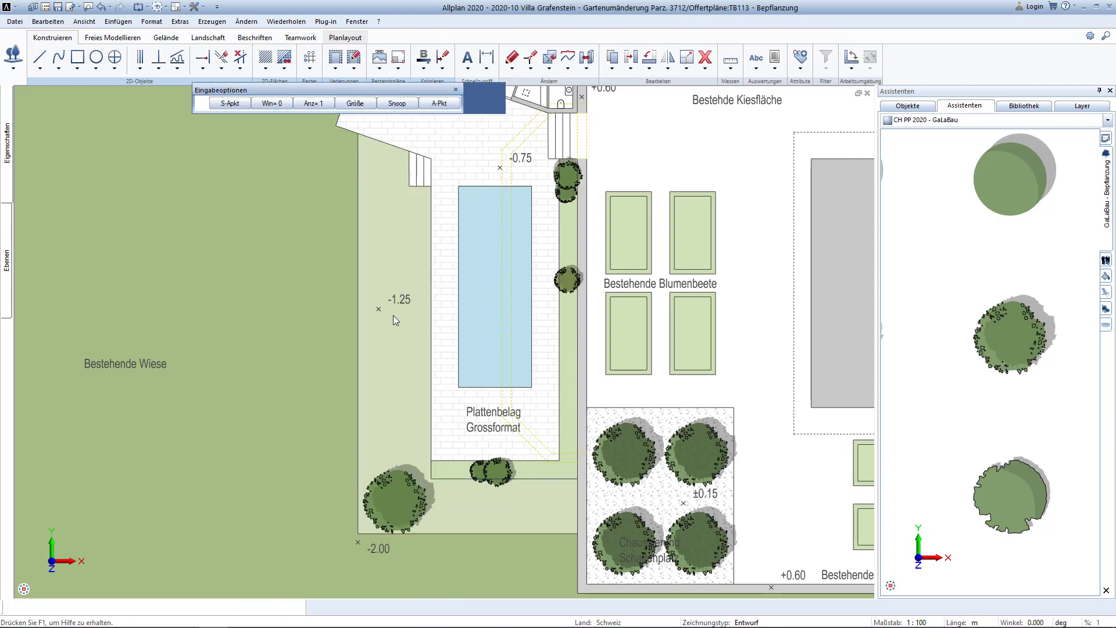
pyautogui.click(393, 233)
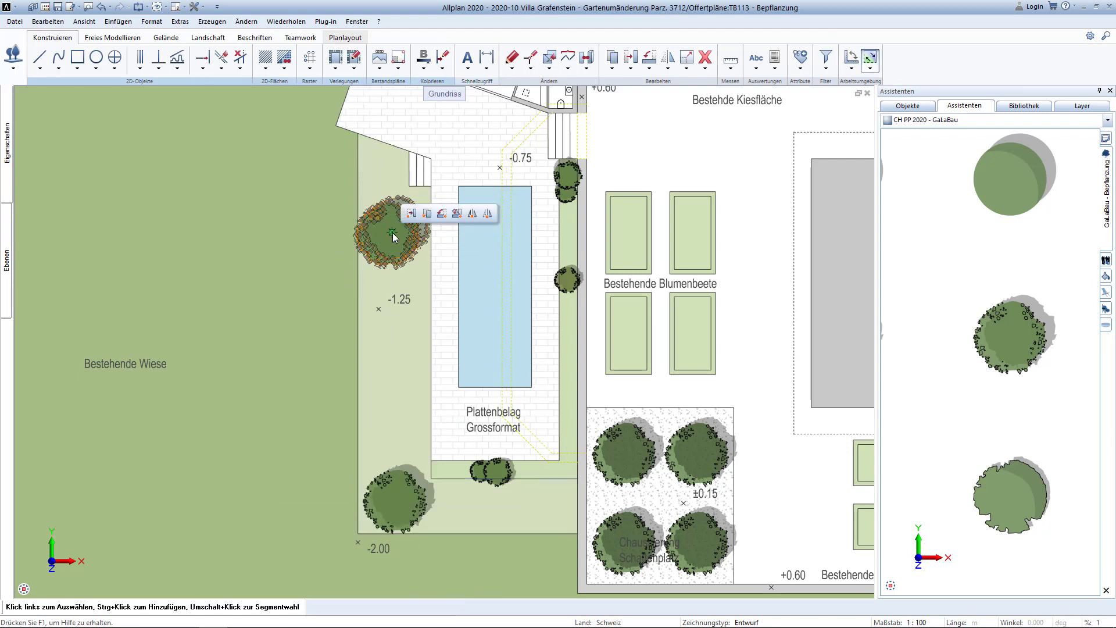
pyautogui.press('Return')
pyautogui.click(394, 376)
pyautogui.press('Return')
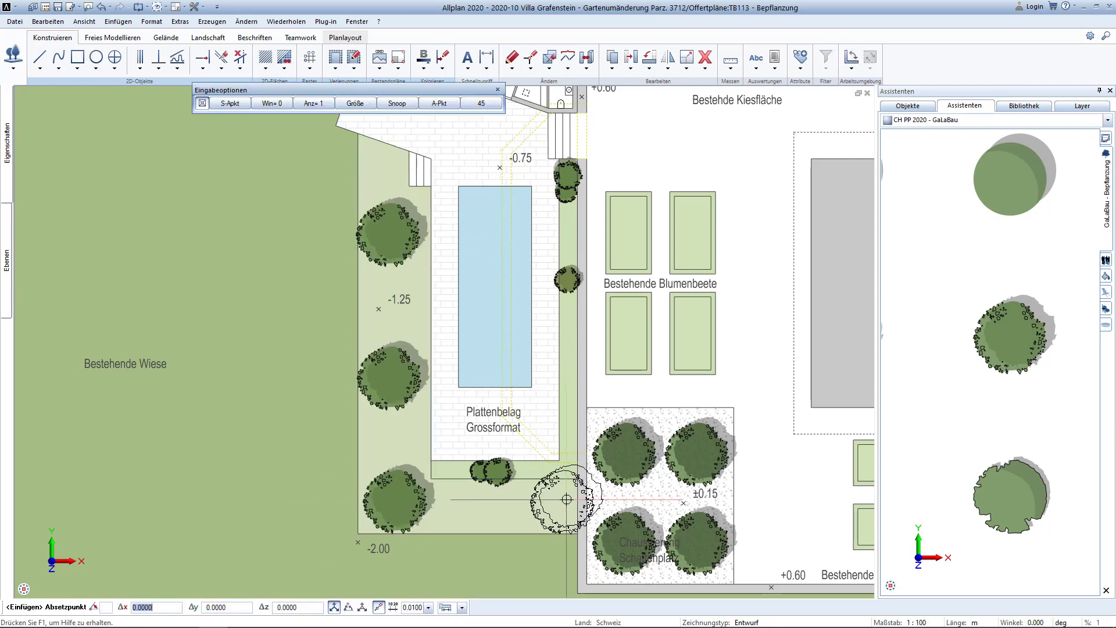
pyautogui.click(545, 508)
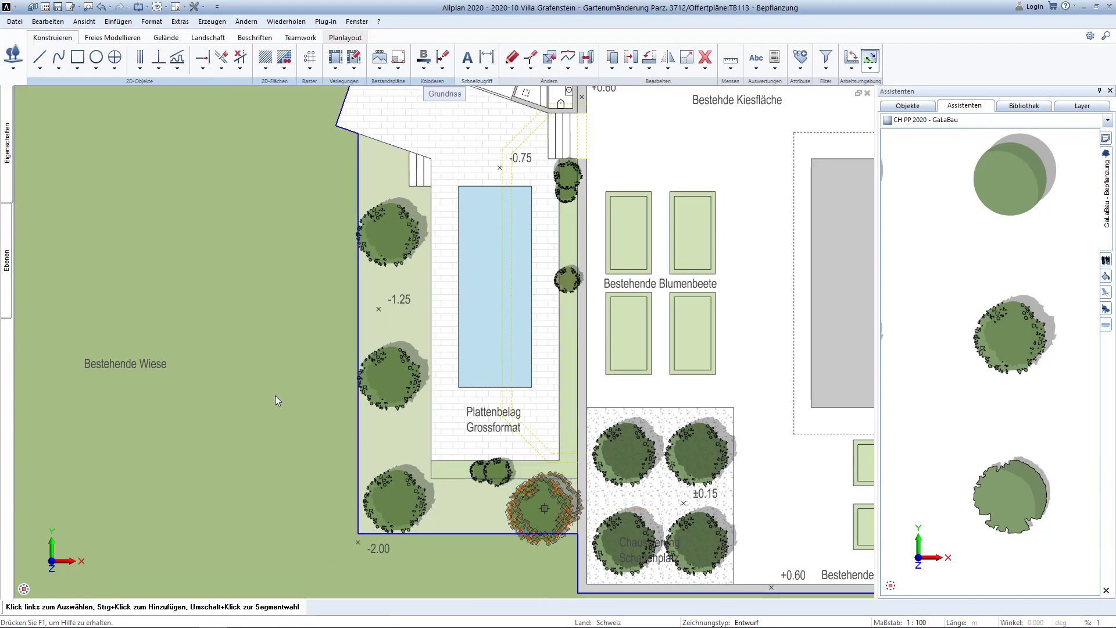
pyautogui.scroll(-2, 141, 337)
pyautogui.scroll(-2, 141, 337)
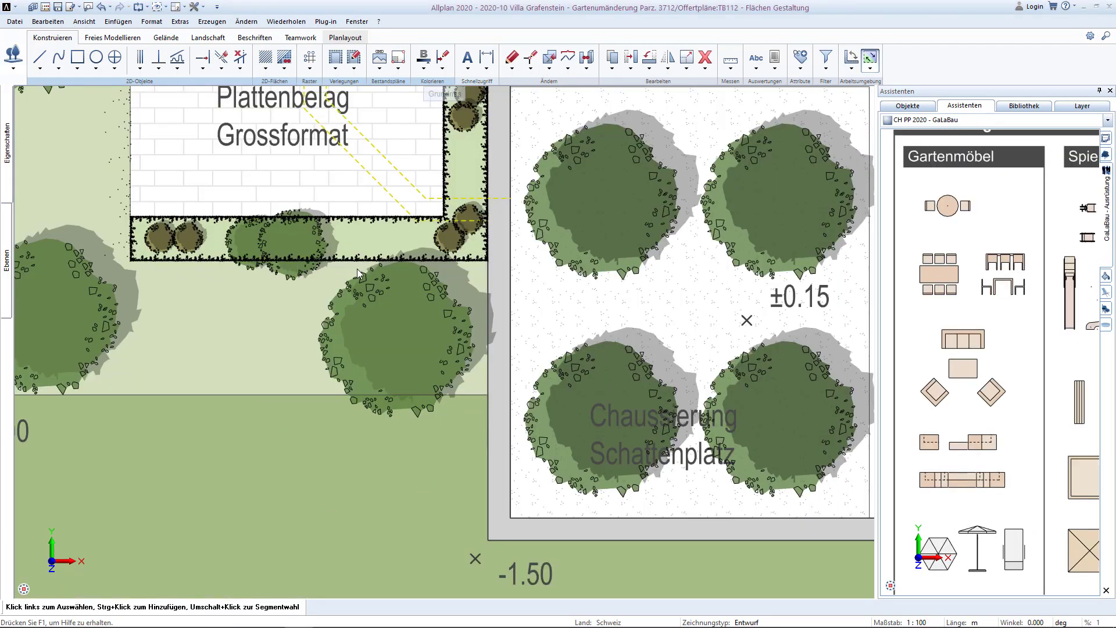
# Step: Start a polyline at the hedge corner, then cancel it
pyautogui.click(39, 57)
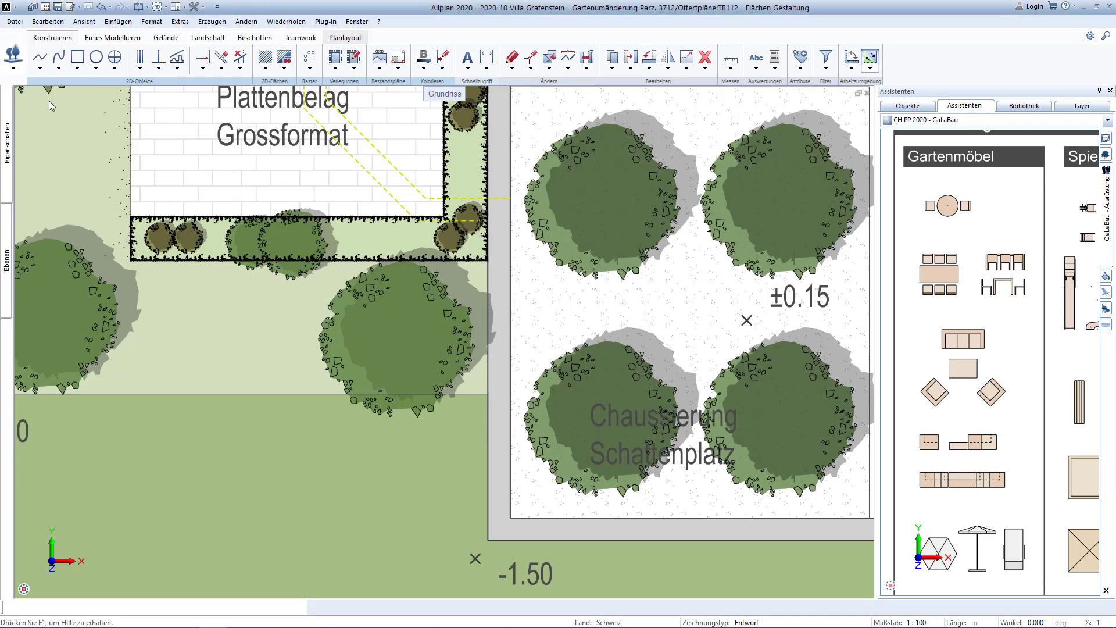
pyautogui.click(131, 259)
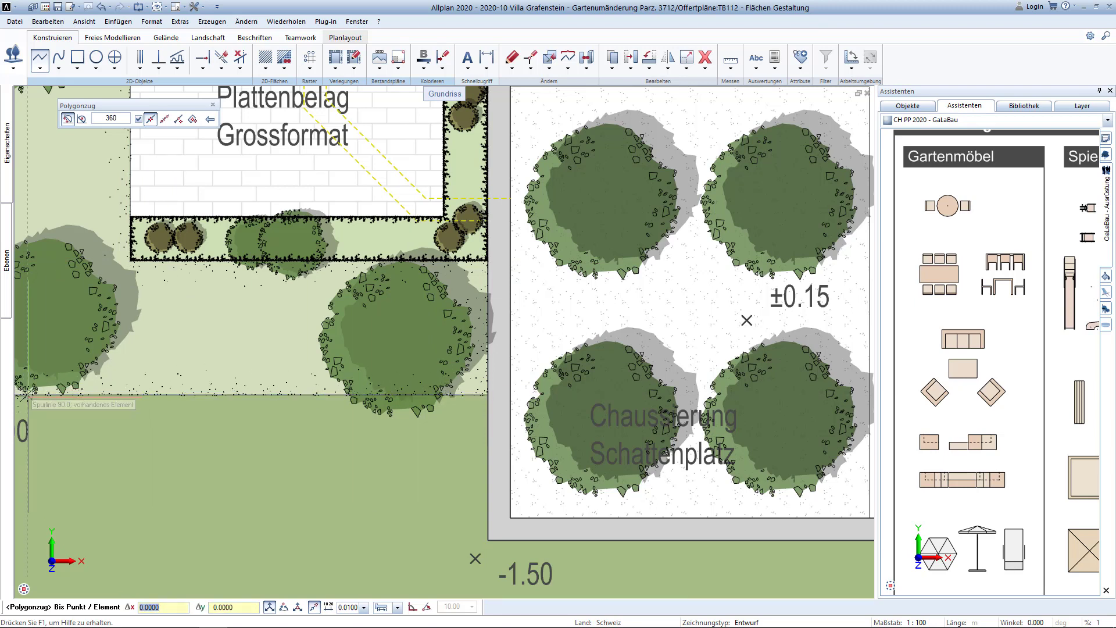
pyautogui.press('Escape')
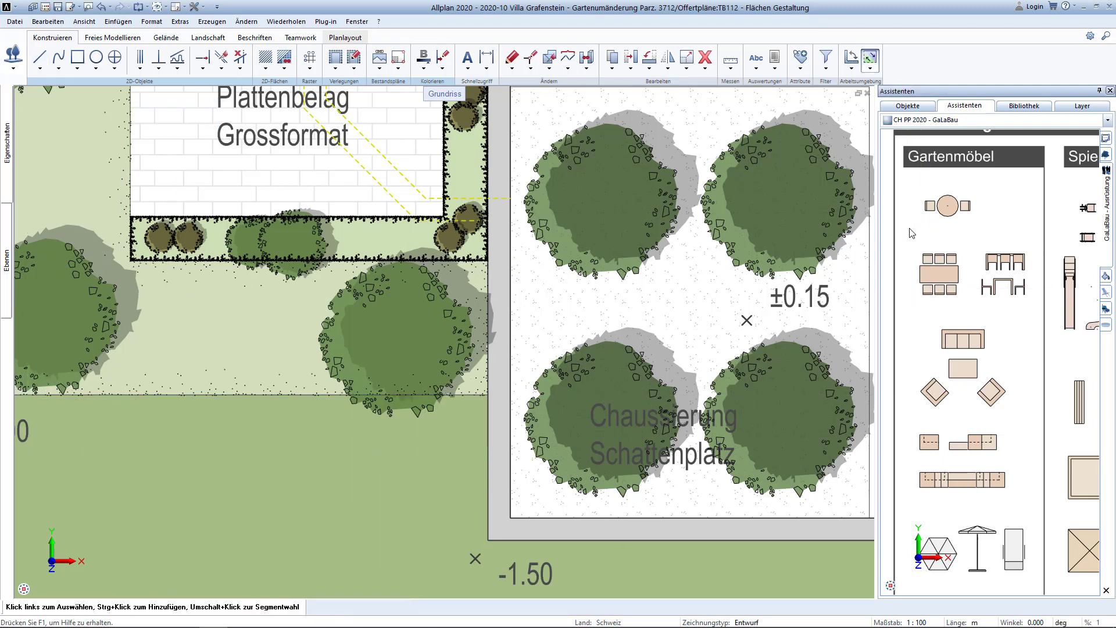
# Step: Place the round table with chairs in the gravel shade area, rotate it, and zoom to the title block
pyautogui.click(1017, 188)
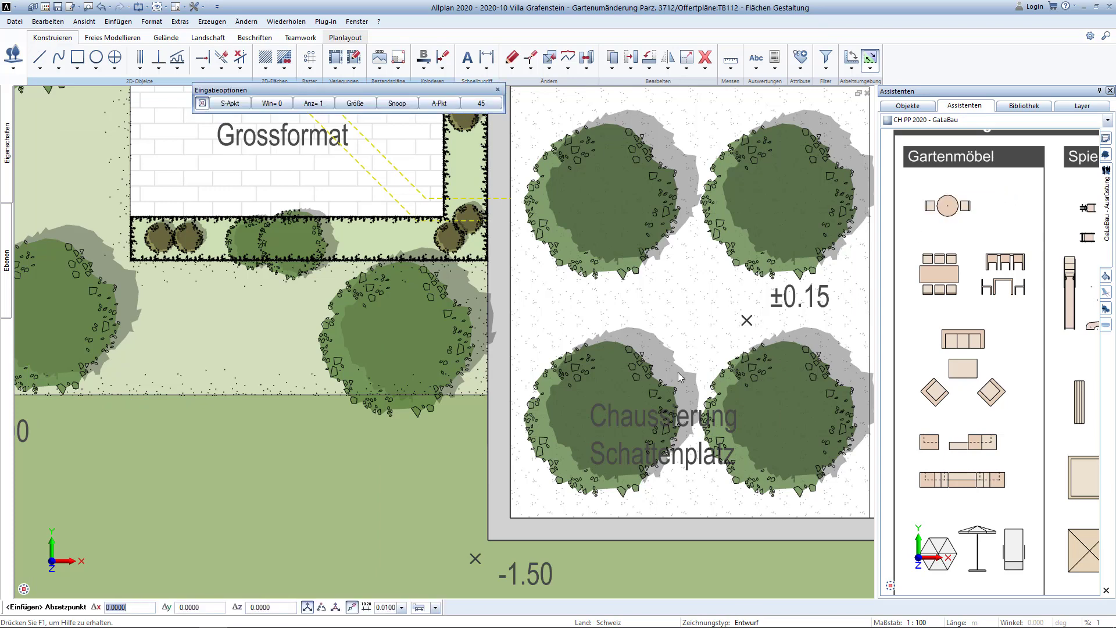
pyautogui.click(684, 304)
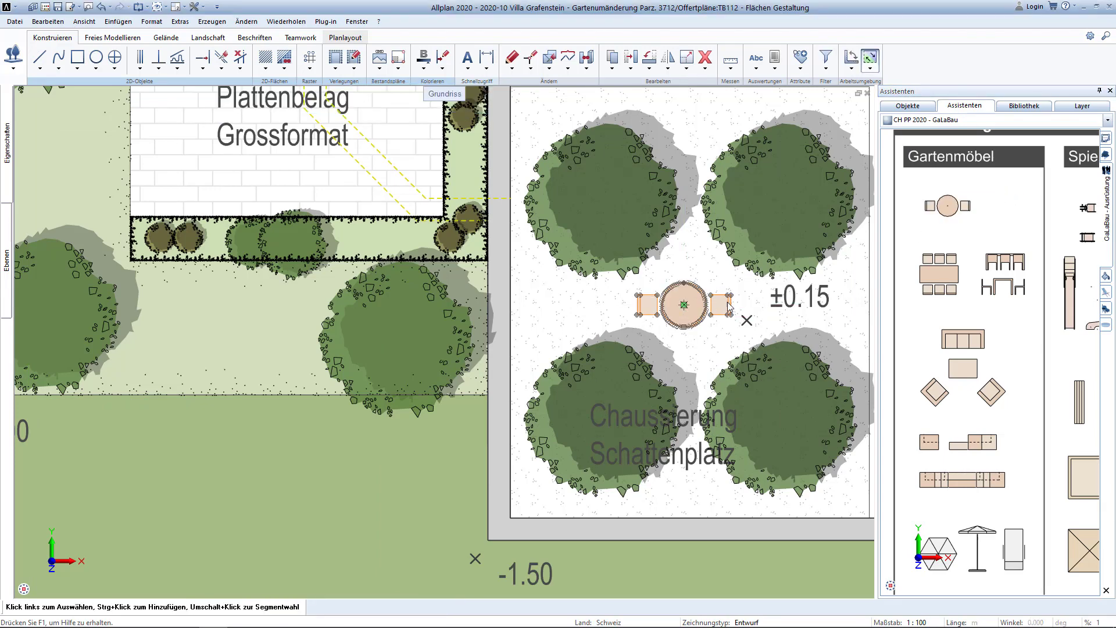
pyautogui.click(684, 304)
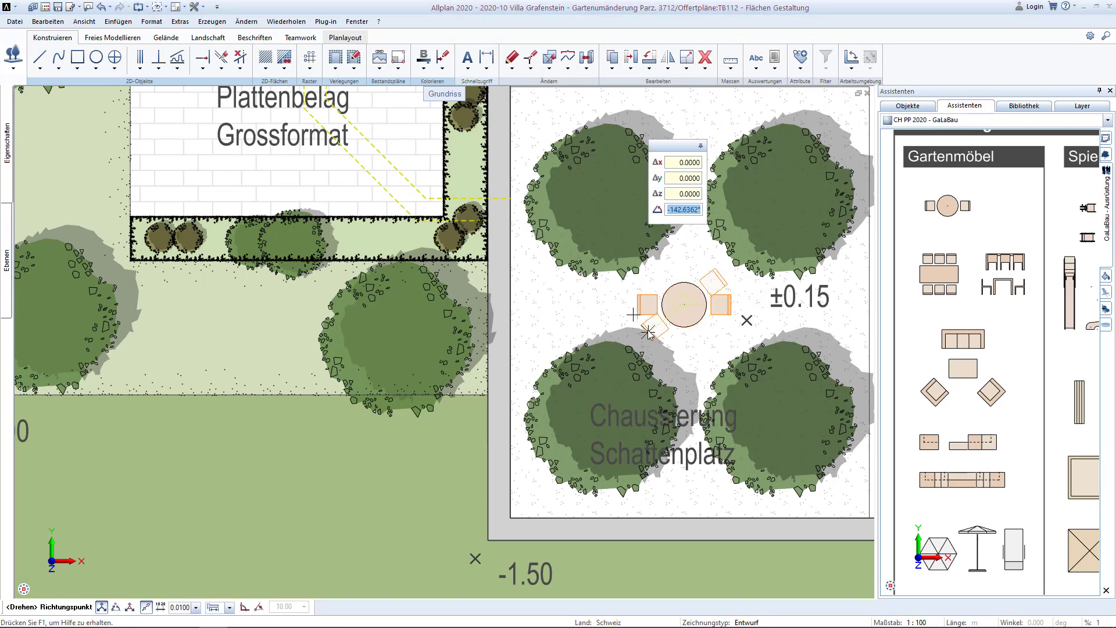
pyautogui.click(648, 332)
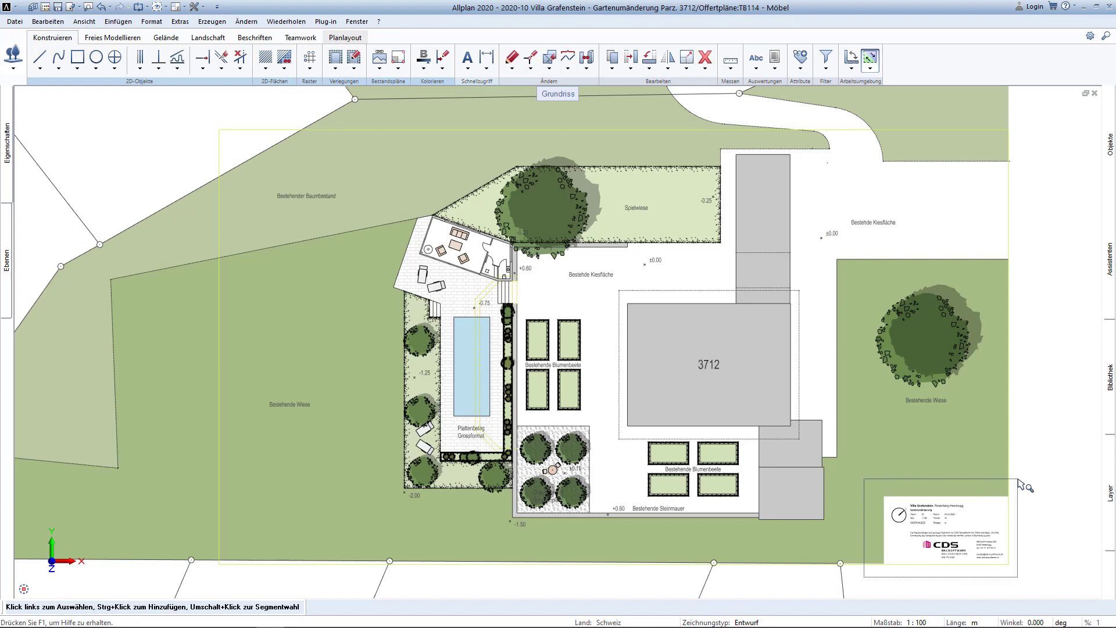
pyautogui.click(1018, 480)
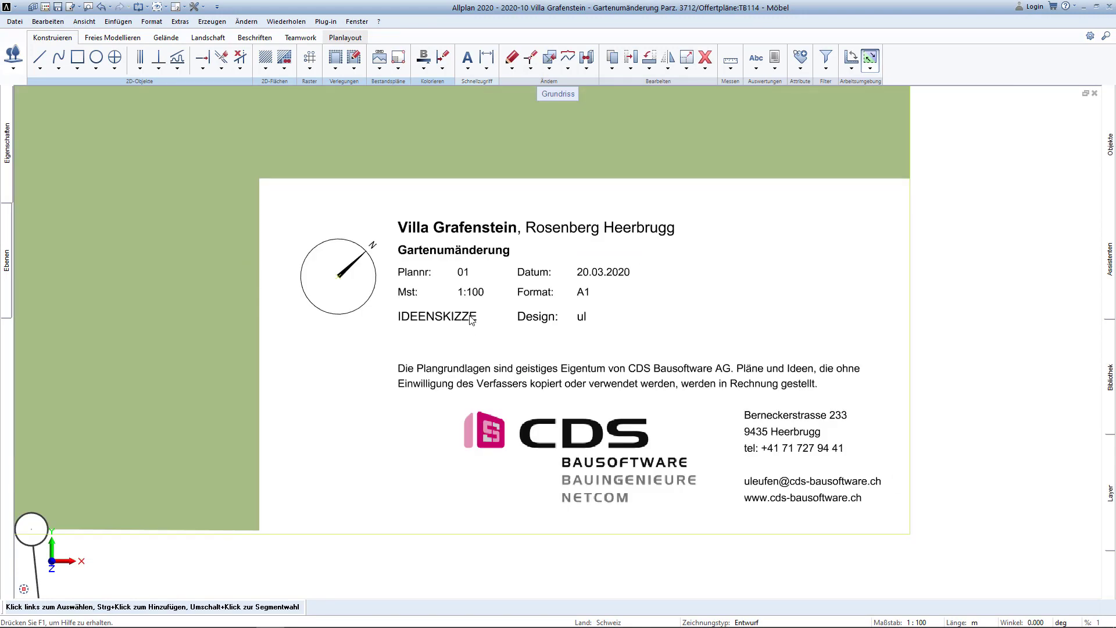
# Step: Change the title block's scale text from 1:100 to 1:200 and bring up the window print settings
pyautogui.doubleClick(471, 293)
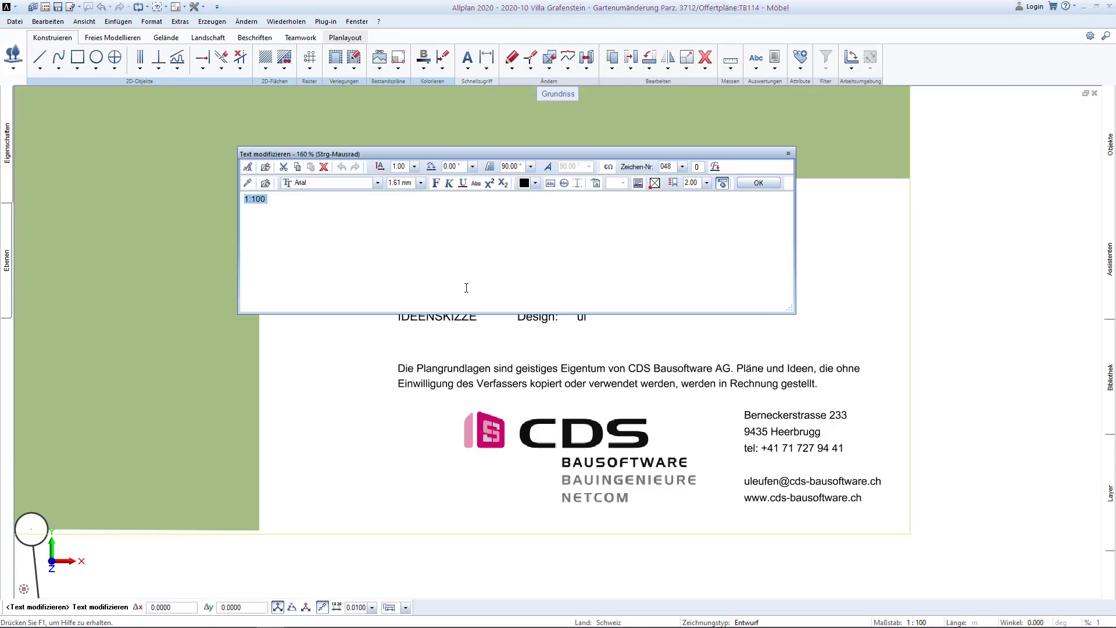
pyautogui.press('End')
pyautogui.press('BackSpace')
pyautogui.press('BackSpace')
pyautogui.press('BackSpace')
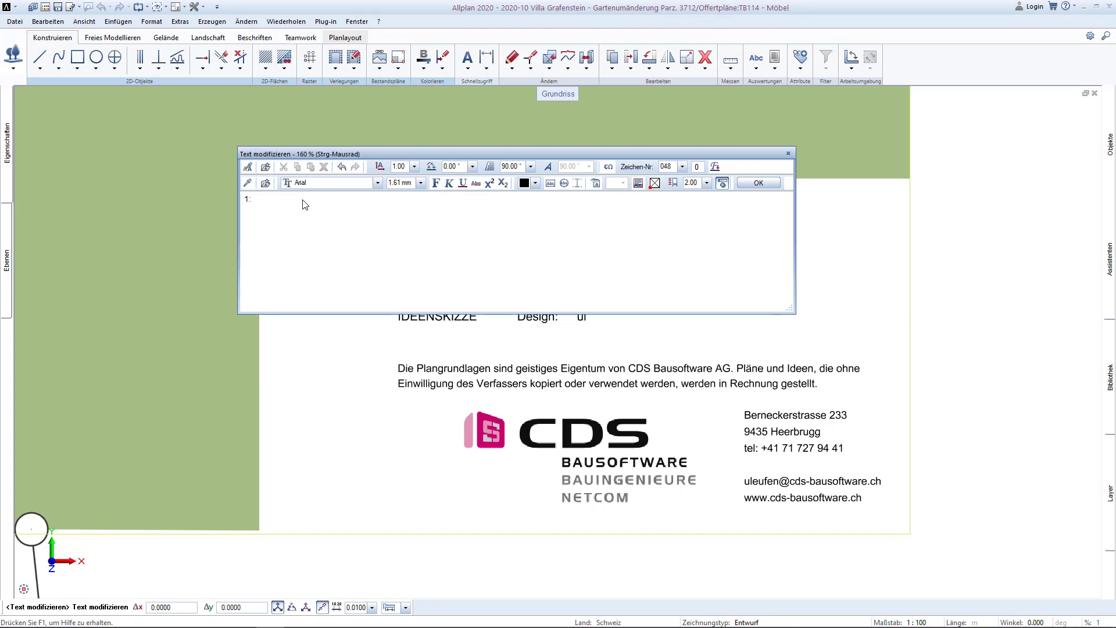
pyautogui.click(758, 182)
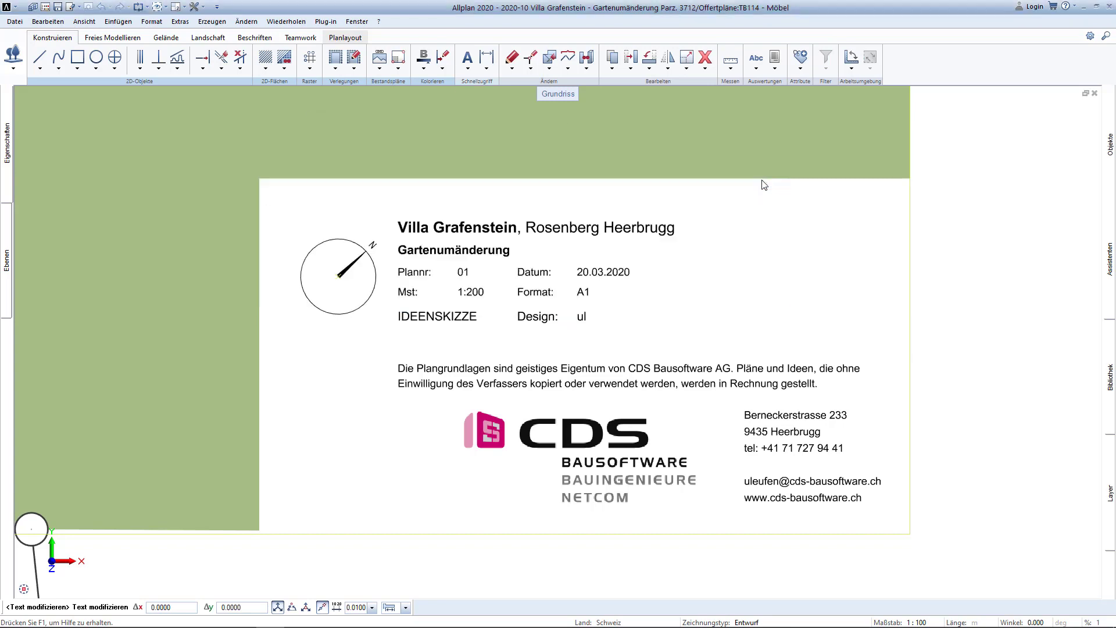
pyautogui.click(91, 9)
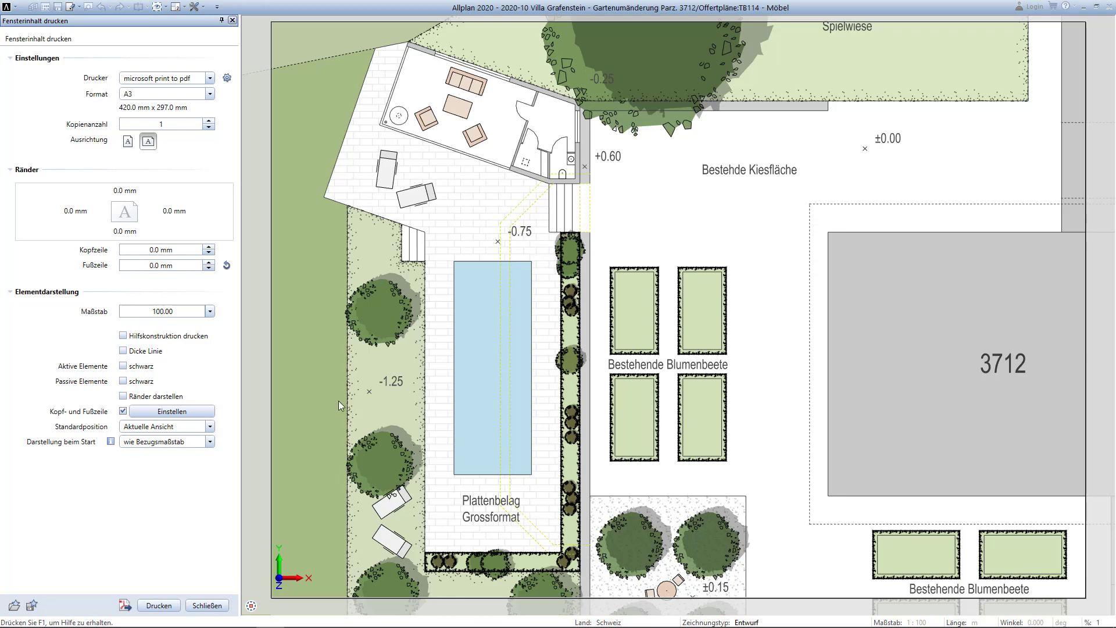
# Step: Set the print scale to 1:200, position the plan on the sheet, and export it as a PDF
pyautogui.doubleClick(181, 316)
pyautogui.write('200')
pyautogui.press('Return')
pyautogui.moveTo(667, 407)
pyautogui.mouseDown(button='middle')
pyautogui.moveTo(563, 432)
pyautogui.moveTo(589, 448)
pyautogui.mouseUp(button='middle')
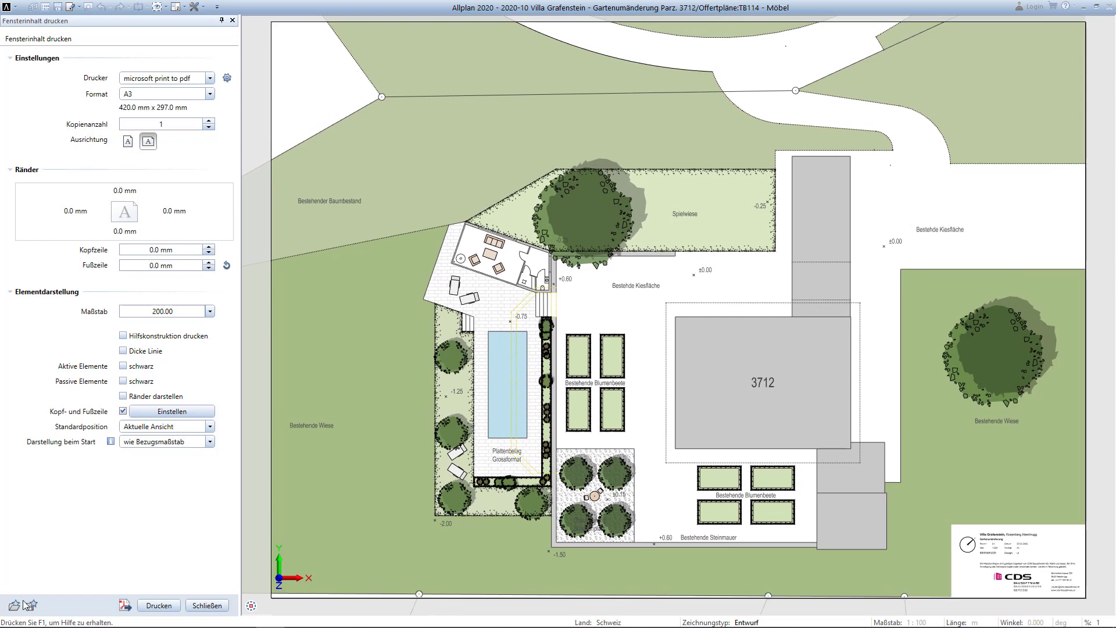
pyautogui.click(125, 605)
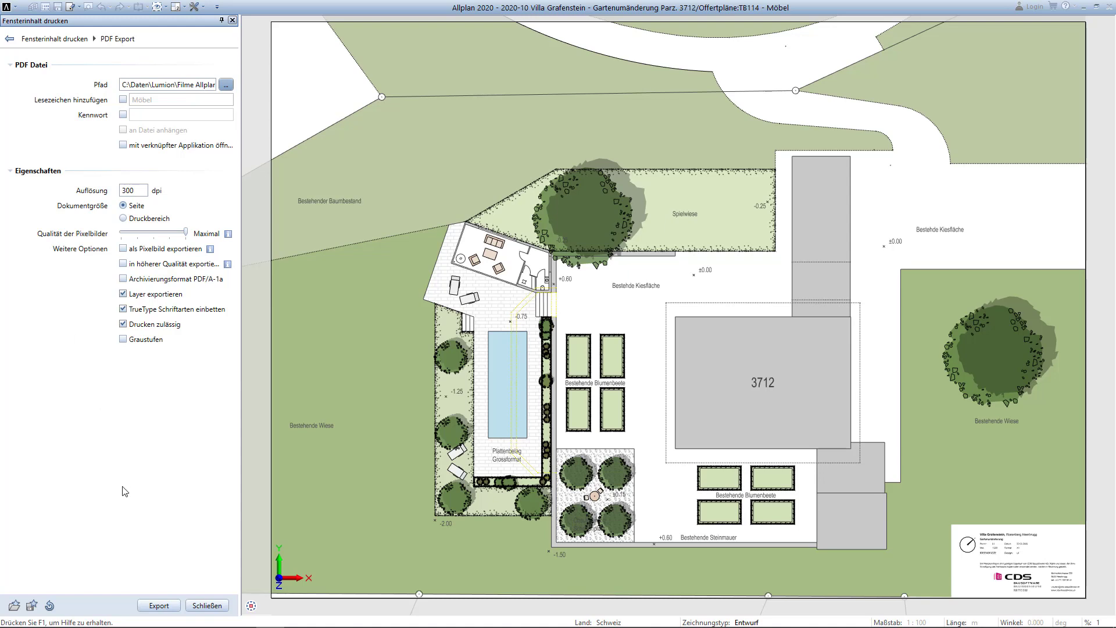
pyautogui.click(158, 605)
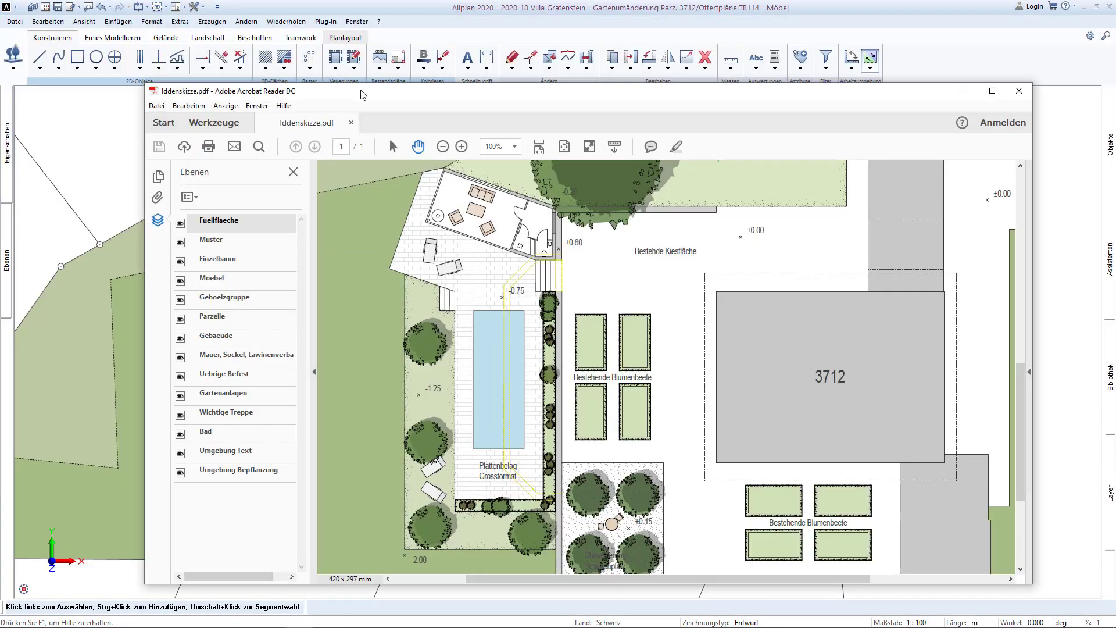
# Step: In Acrobat, toggle the Fuellflaeche layer off and on, then hide the Einzelbaum and Moebel layers
pyautogui.click(180, 224)
pyautogui.click(181, 223)
pyautogui.click(181, 262)
pyautogui.click(180, 281)
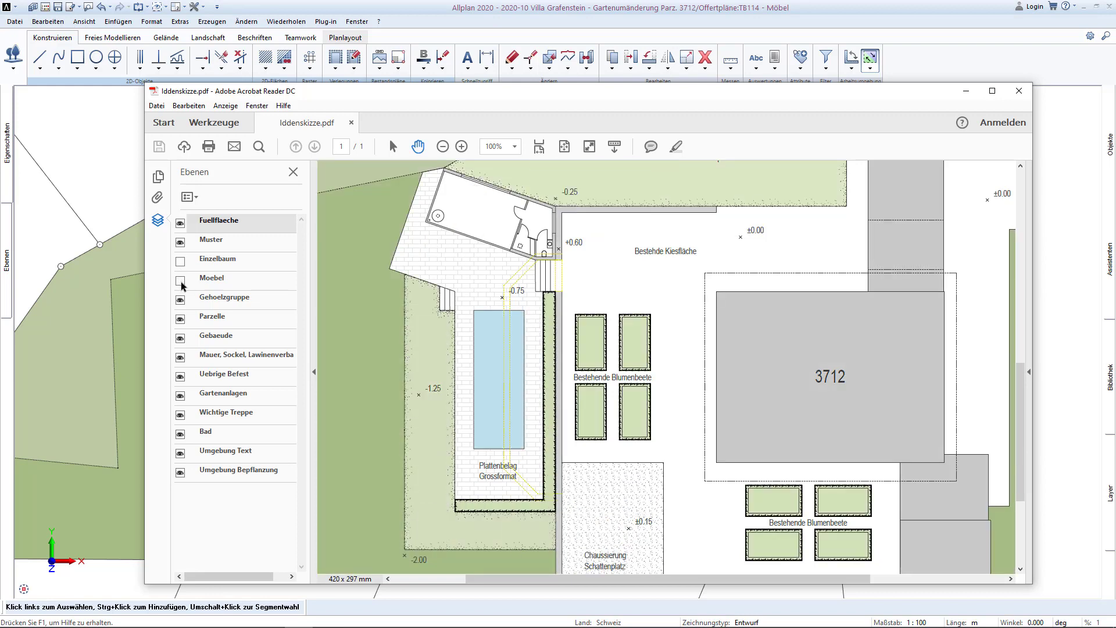